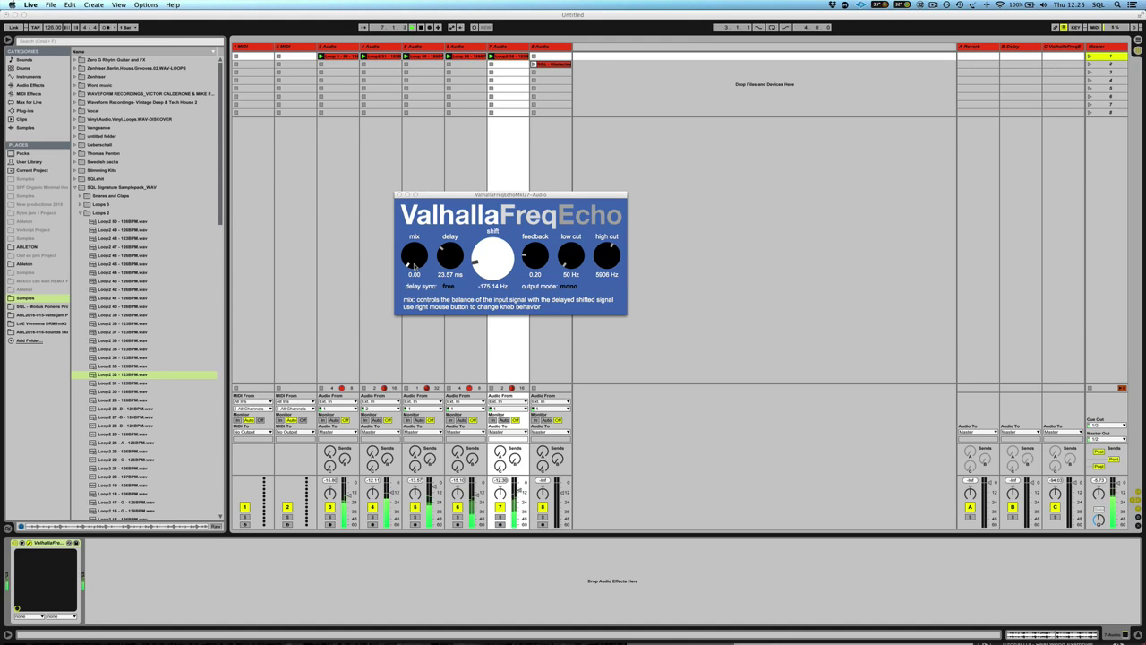
# Open the ValhallaFreqEcho device on return track C and close the echo window belonging to audio track 7.
pyautogui.click(509, 47)
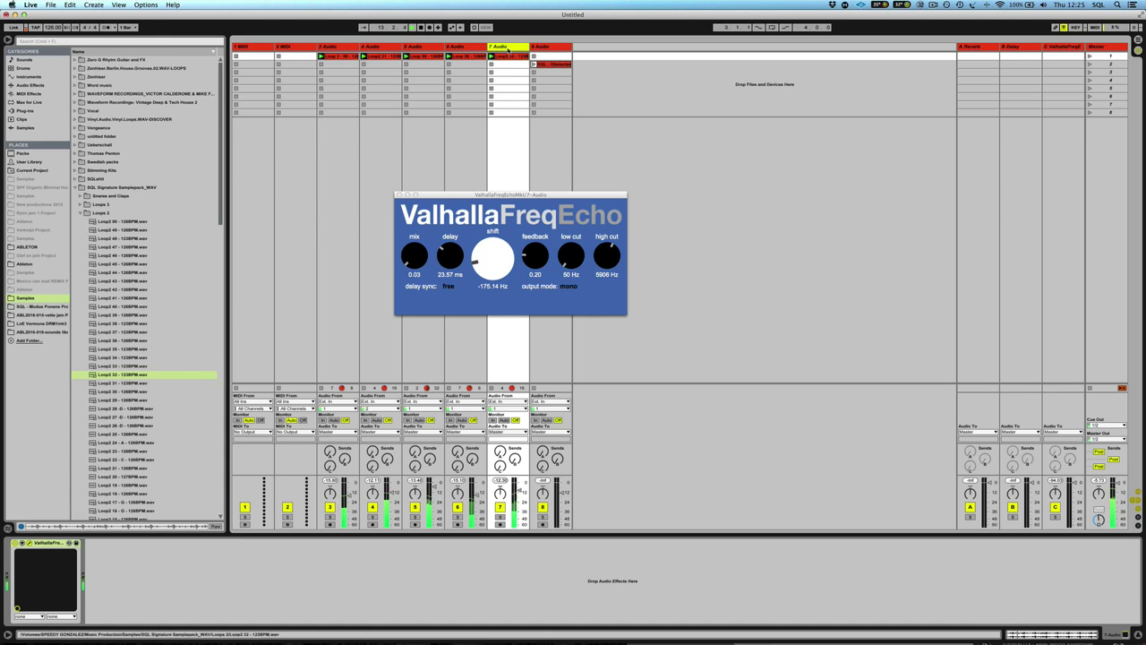
pyautogui.click(51, 543)
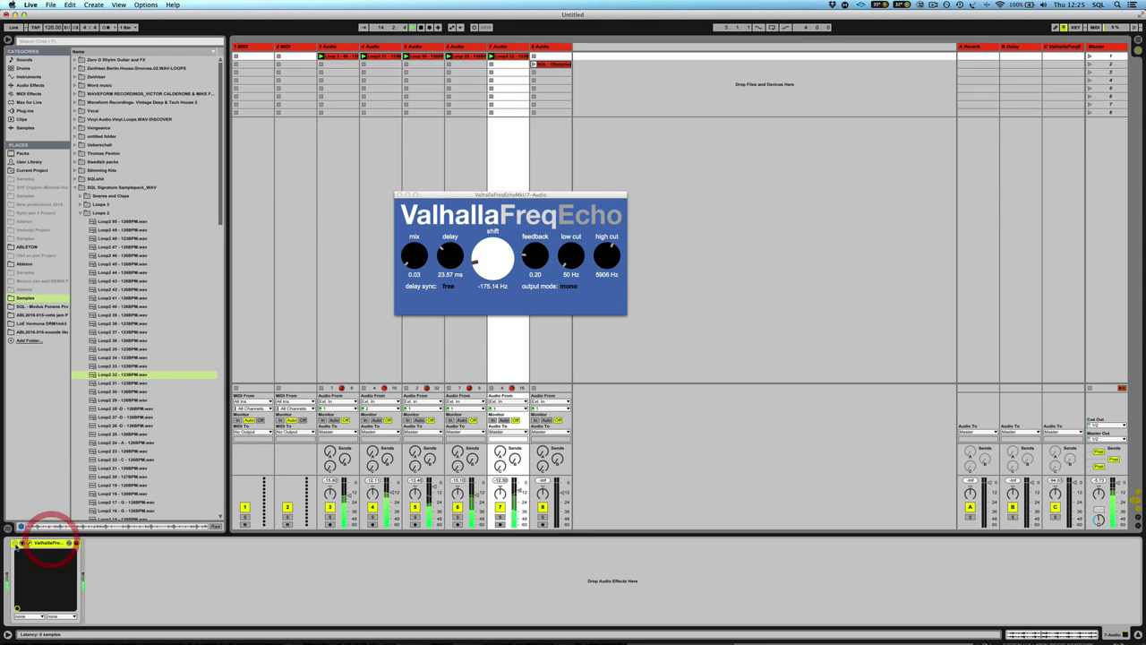
pyautogui.click(1059, 47)
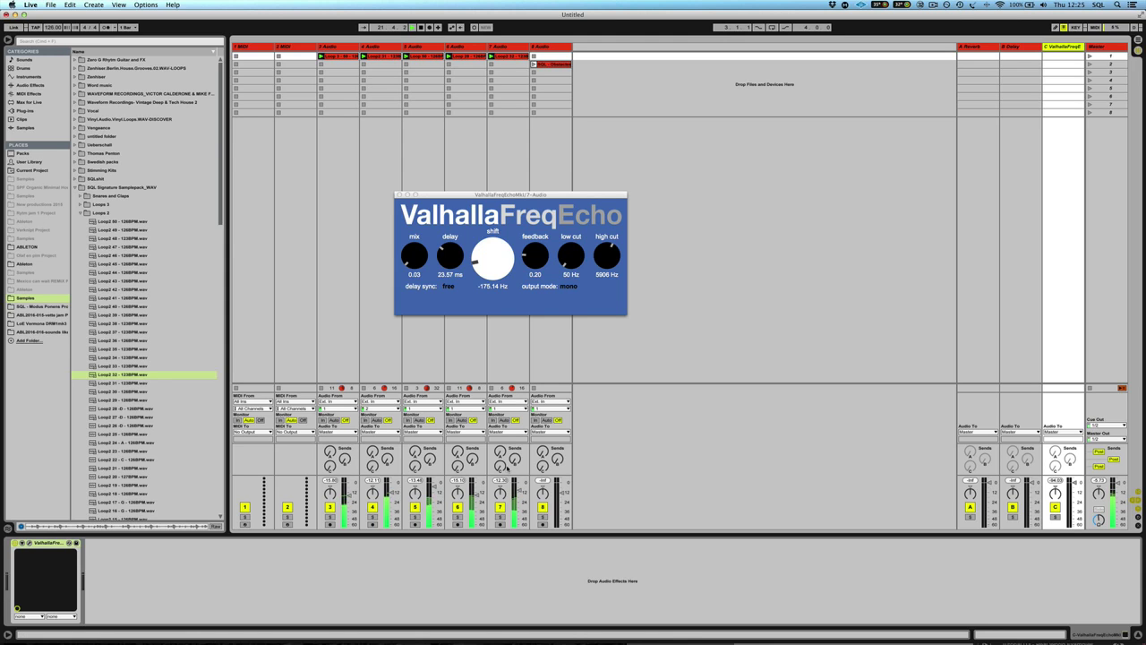
pyautogui.moveTo(500, 465); pyautogui.dragTo(501, 430)
pyautogui.click(1044, 45)
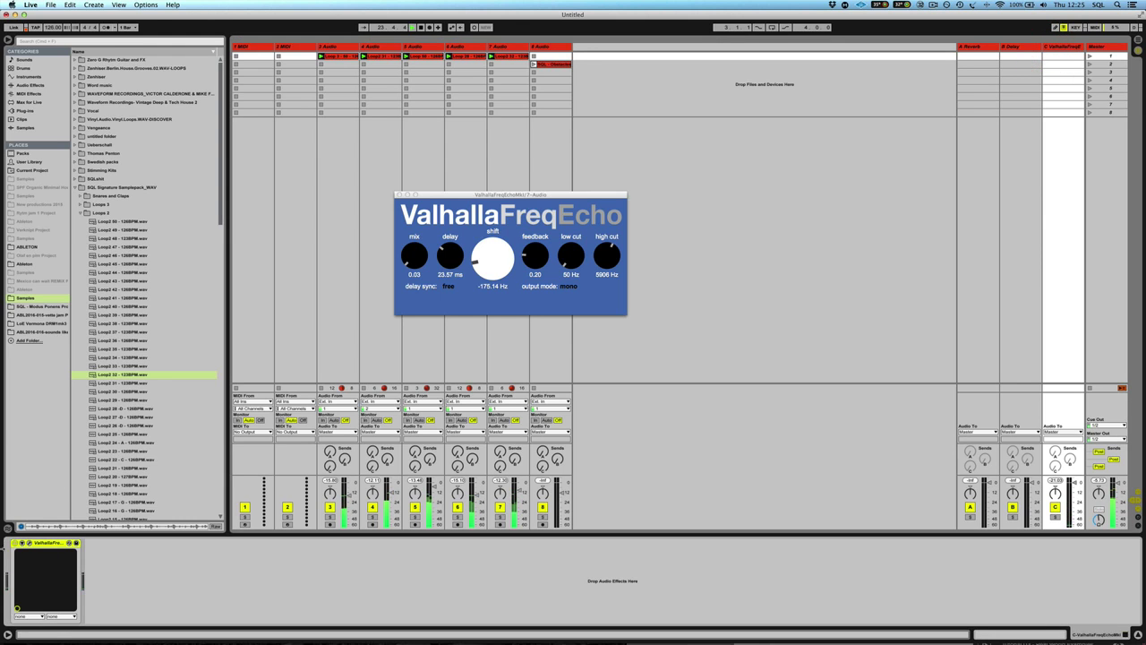
pyautogui.click(28, 542)
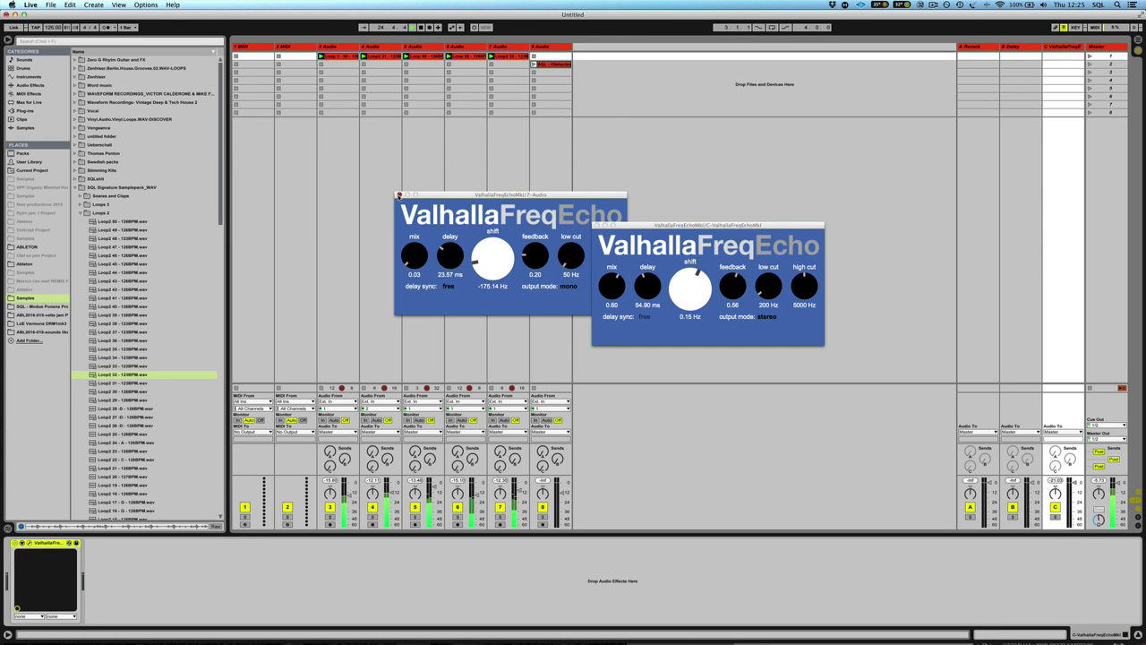
pyautogui.click(399, 195)
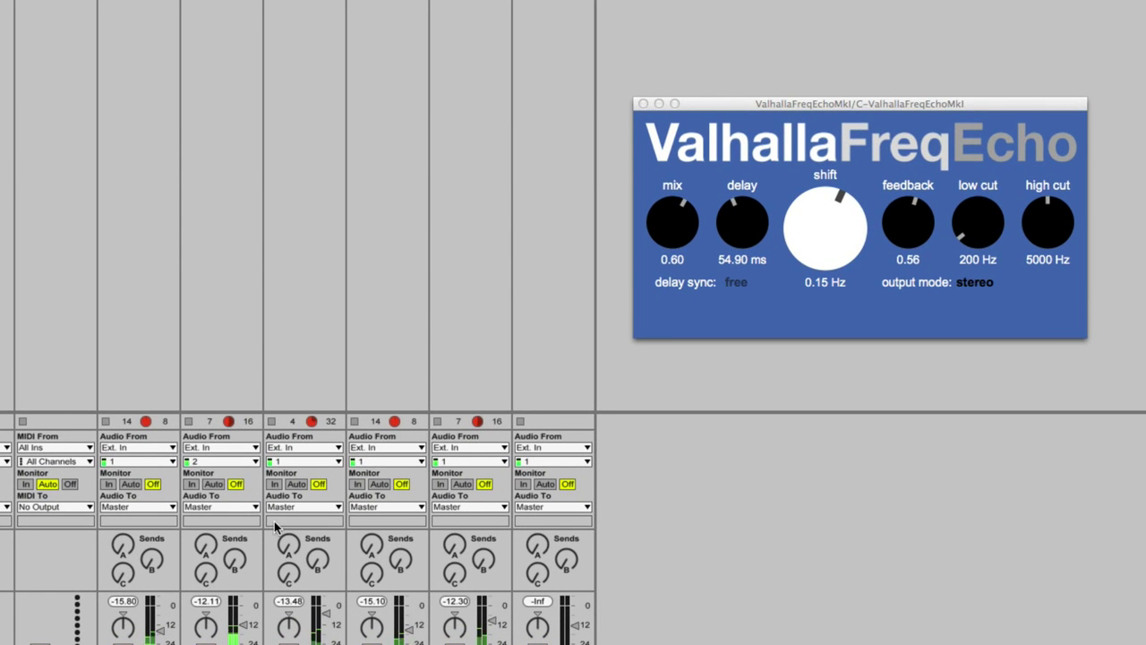
# Try raising send C on audio track 5 and return it to zero.
pyautogui.moveTo(367, 576); pyautogui.dragTo(376, 631)
pyautogui.moveTo(295, 581); pyautogui.dragTo(295, 533)
pyautogui.moveTo(286, 577); pyautogui.dragTo(286, 626)
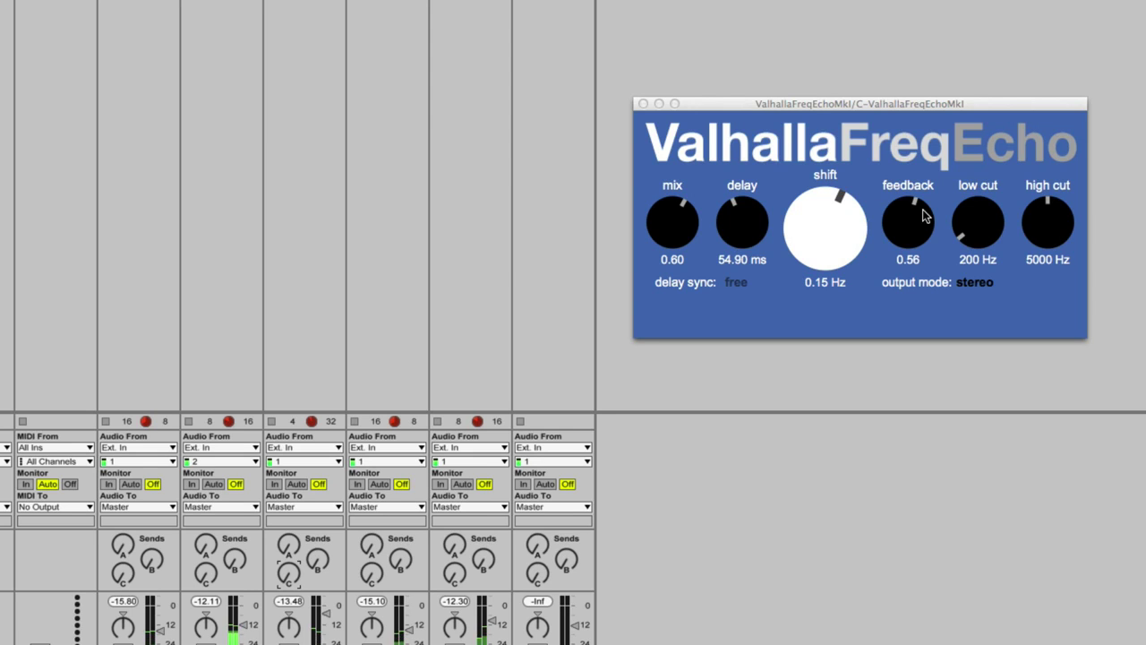
# Sweep the return track echo's feedback up to 0.76 and back to 0.54, with the delay set to 103.39 ms.
pyautogui.moveTo(923, 204); pyautogui.dragTo(939, 217)
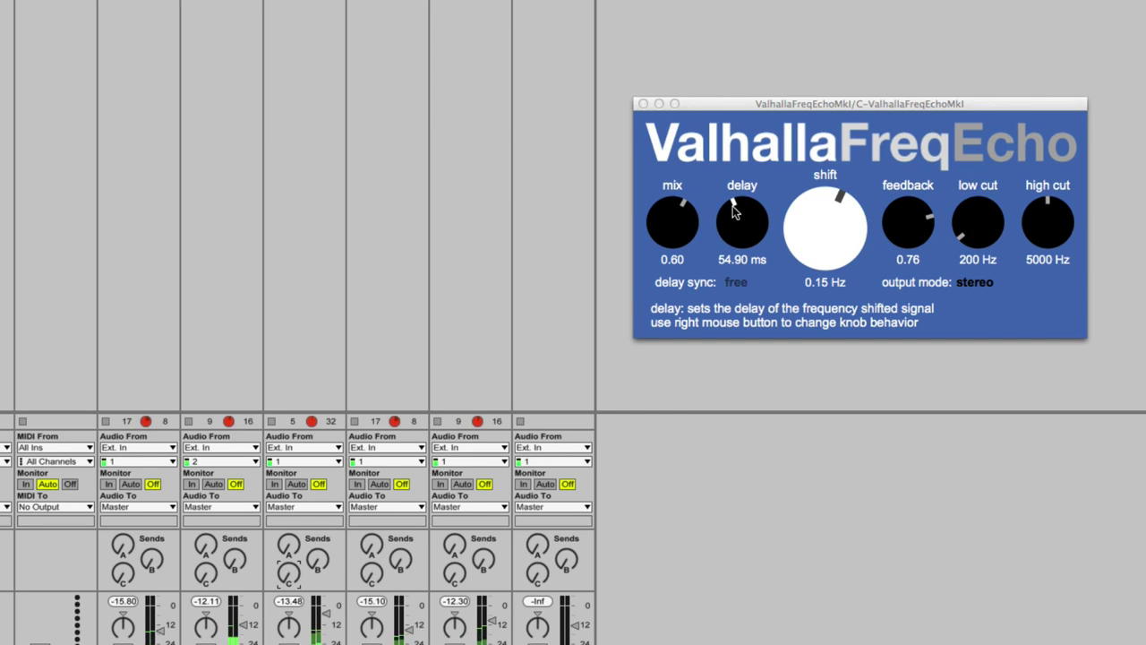
pyautogui.moveTo(734, 206)
pyautogui.mouseDown()
pyautogui.moveTo(750, 199)
pyautogui.moveTo(733, 192)
pyautogui.mouseUp()
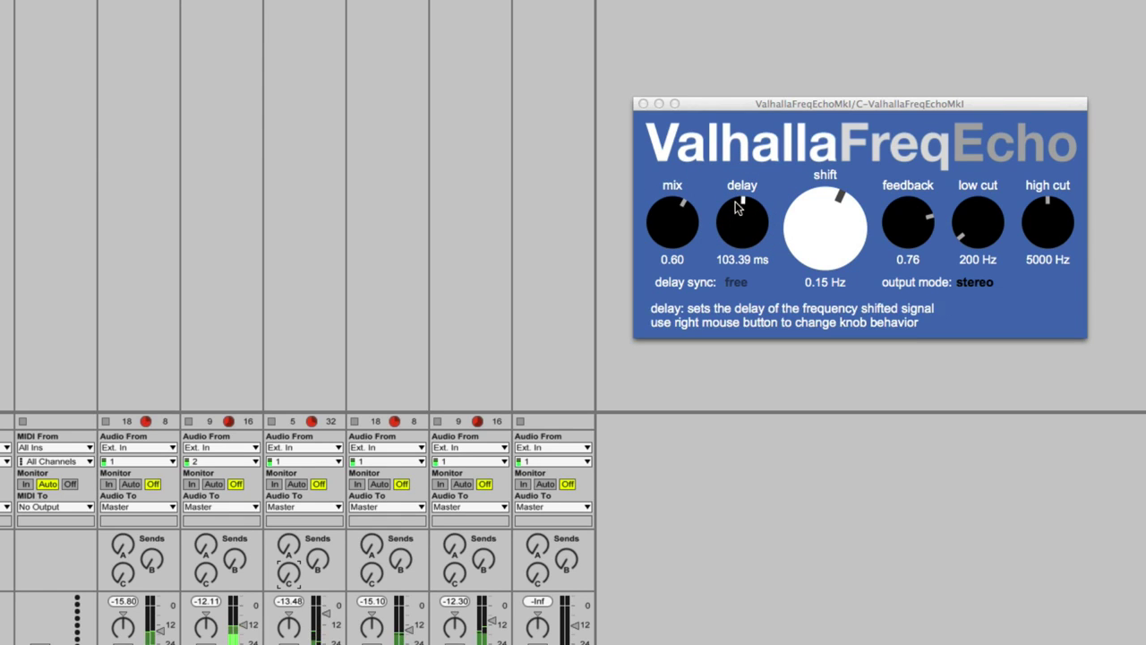
pyautogui.moveTo(913, 196); pyautogui.dragTo(908, 199)
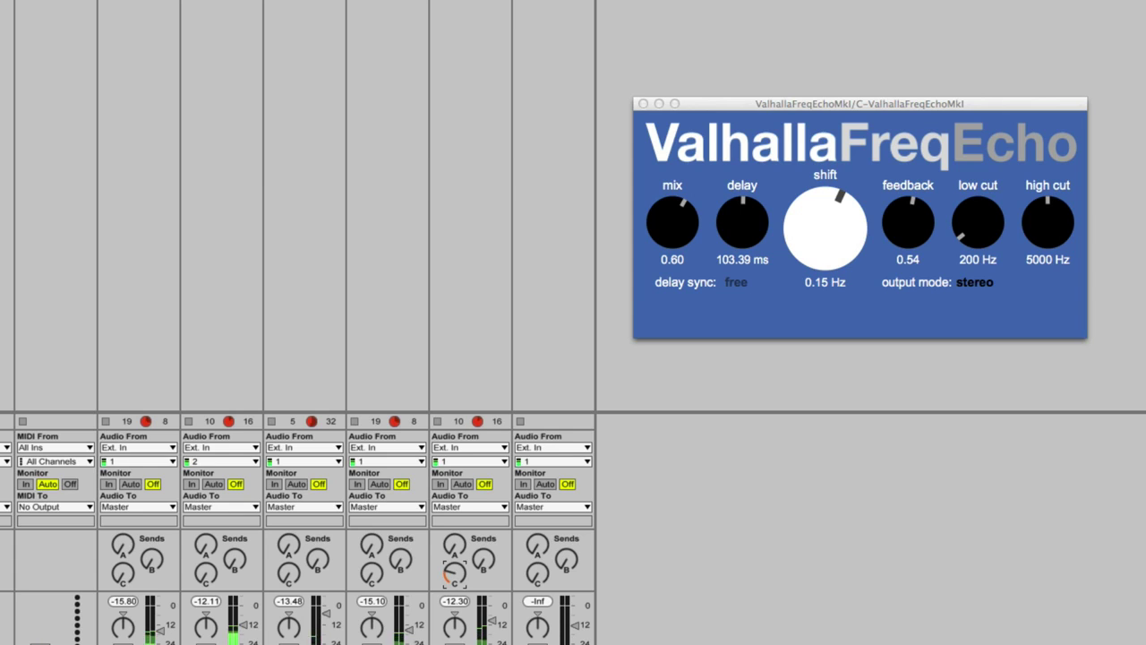
# Set the return echo's mix to 1.00 and feedback to 0.29 while raising send C on audio track 7.
pyautogui.moveTo(683, 210); pyautogui.dragTo(690, 143)
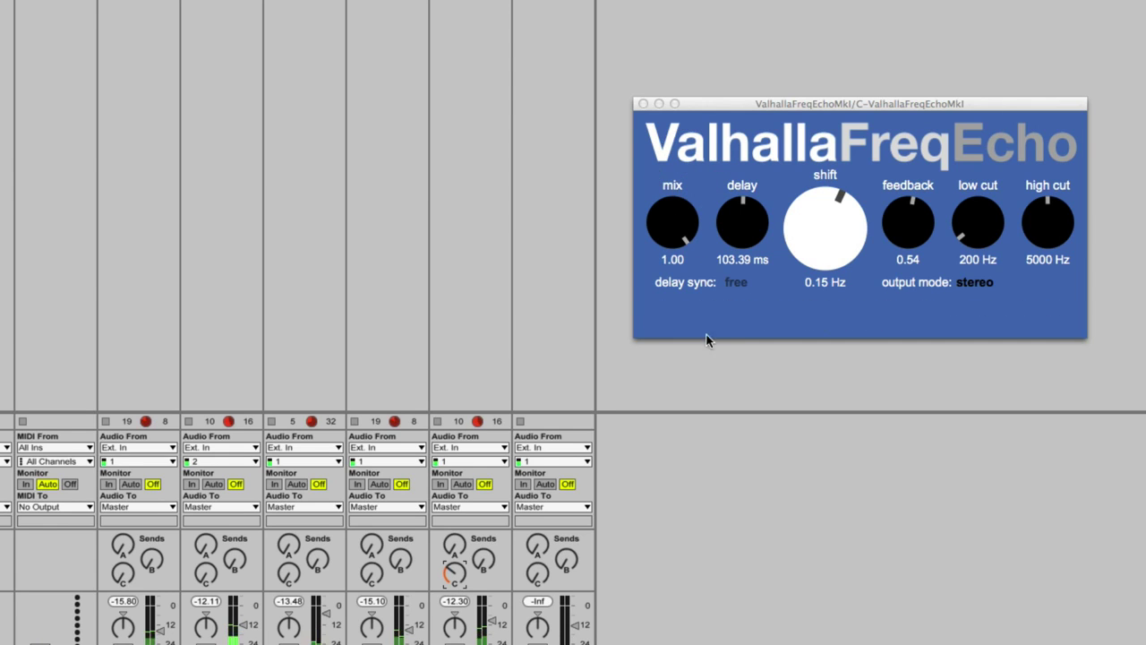
pyautogui.moveTo(453, 575); pyautogui.dragTo(457, 554)
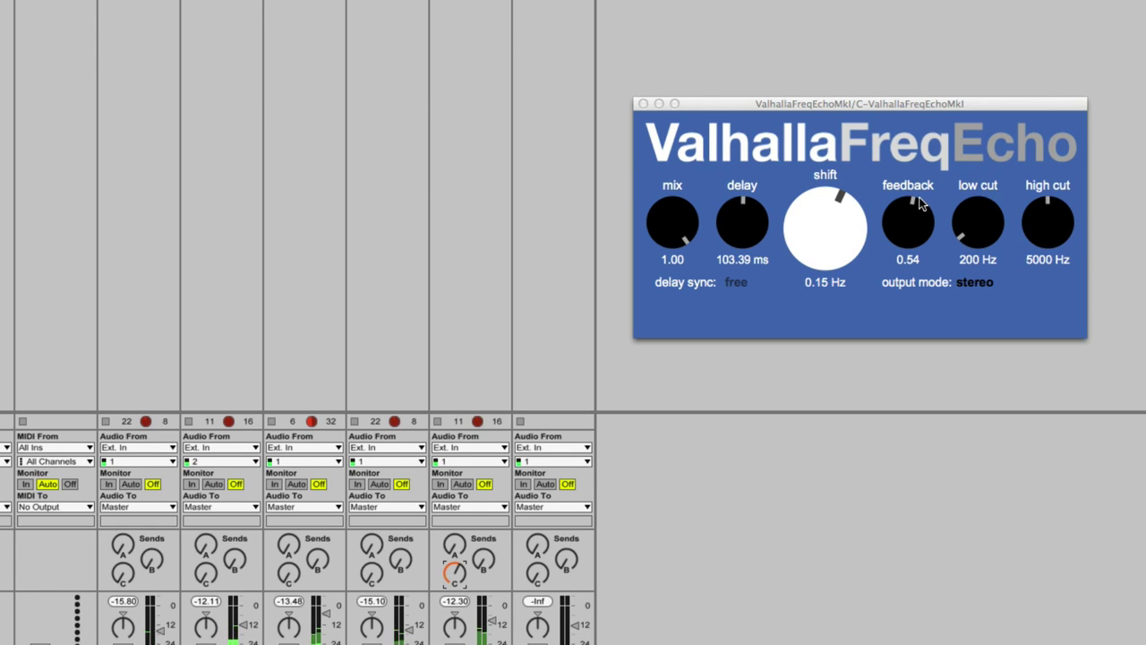
pyautogui.moveTo(913, 208); pyautogui.dragTo(895, 215)
pyautogui.moveTo(458, 580); pyautogui.dragTo(455, 564)
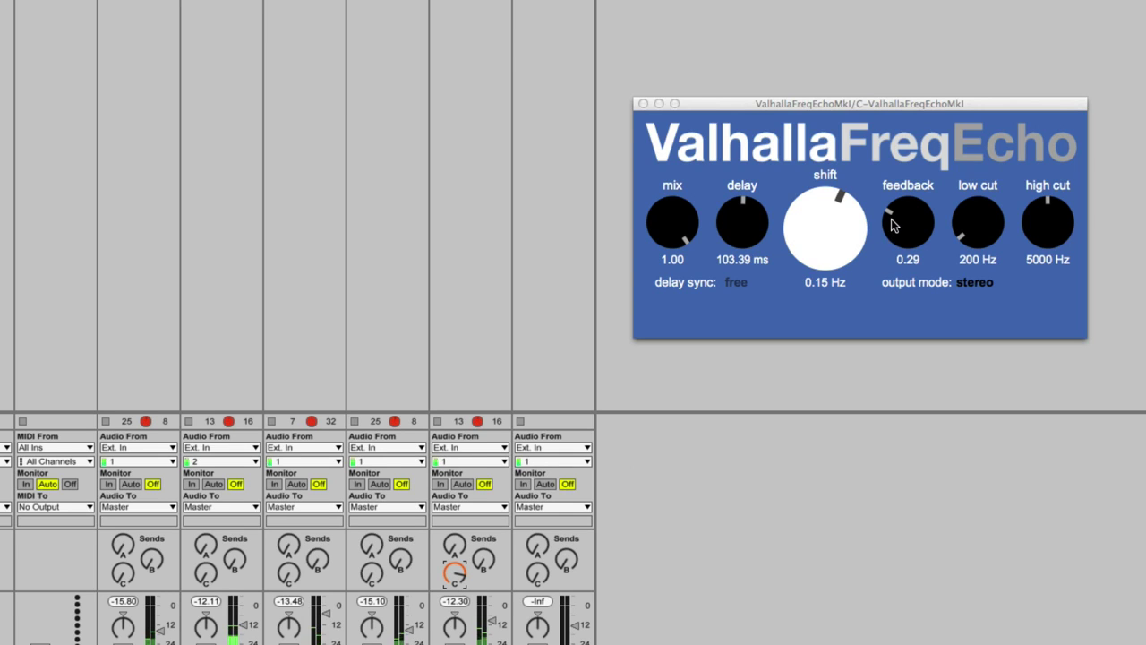
# Raise the return echo's feedback to 0.66 and on to about 0.73, with the delay at 223.83 ms.
pyautogui.moveTo(892, 220); pyautogui.dragTo(956, 190)
pyautogui.moveTo(923, 214); pyautogui.dragTo(927, 204)
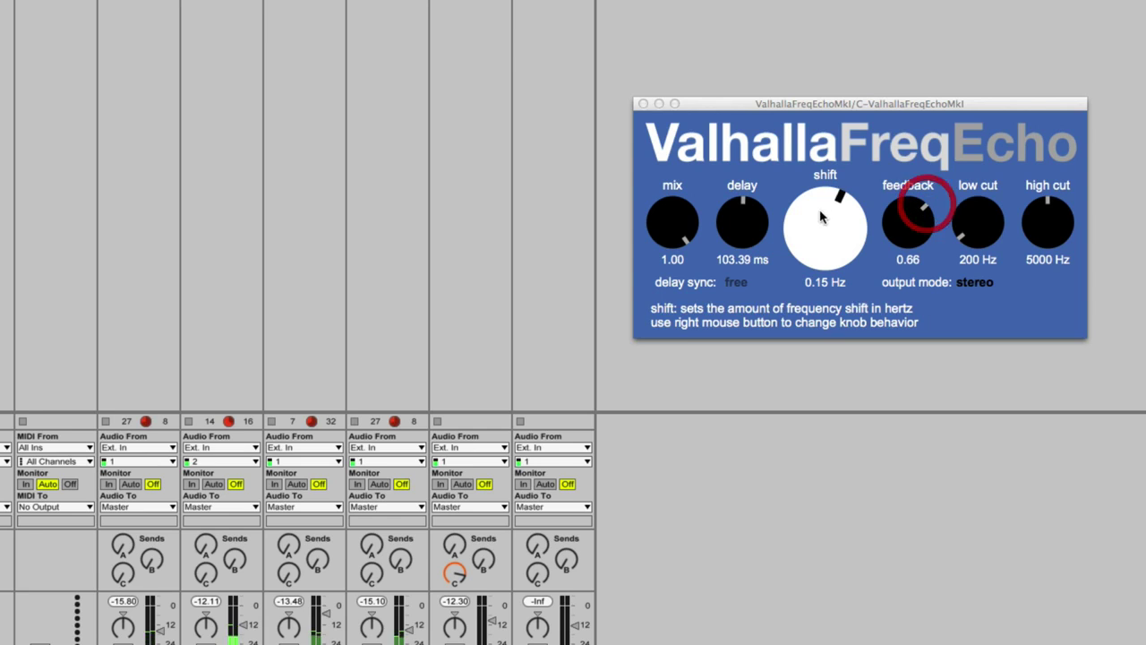
pyautogui.moveTo(737, 212); pyautogui.dragTo(757, 199)
pyautogui.moveTo(924, 215); pyautogui.dragTo(927, 220)
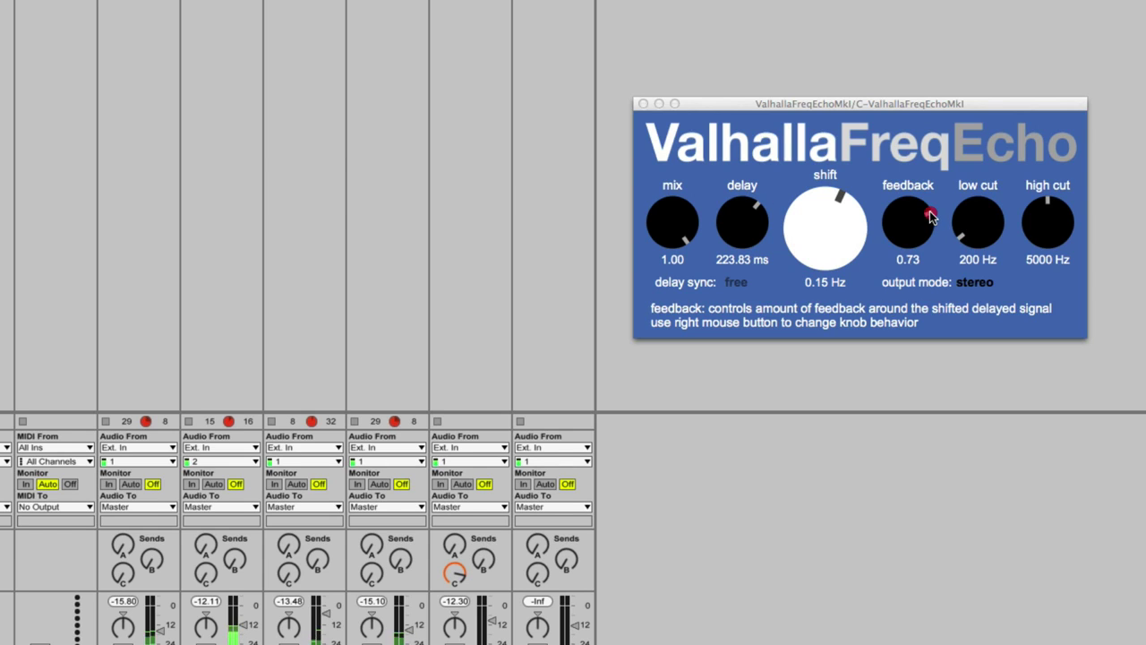
# Set the return echo to 143.50 ms delay, 0.63 feedback and 0.00 mix, and bring audio track 7's send C to zero.
pyautogui.moveTo(745, 219); pyautogui.dragTo(762, 212)
pyautogui.moveTo(923, 218); pyautogui.dragTo(915, 233)
pyautogui.moveTo(767, 222); pyautogui.dragTo(754, 198)
pyautogui.moveTo(927, 219); pyautogui.dragTo(926, 209)
pyautogui.moveTo(750, 198); pyautogui.dragTo(744, 165)
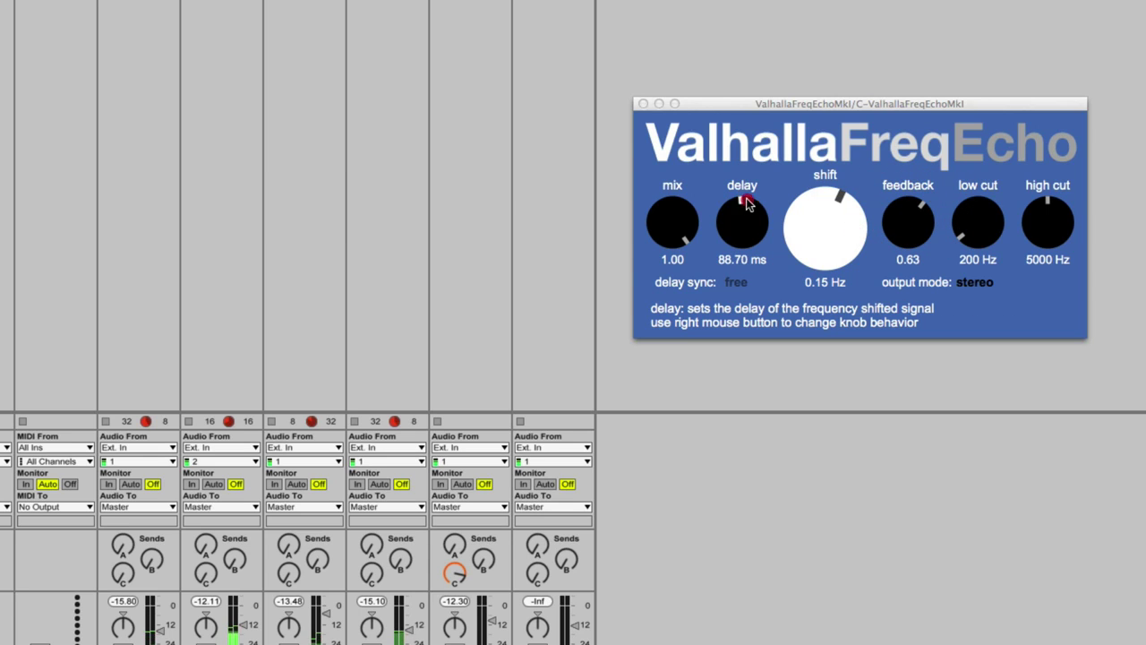
pyautogui.moveTo(743, 215); pyautogui.dragTo(748, 192)
pyautogui.moveTo(683, 230); pyautogui.dragTo(611, 499)
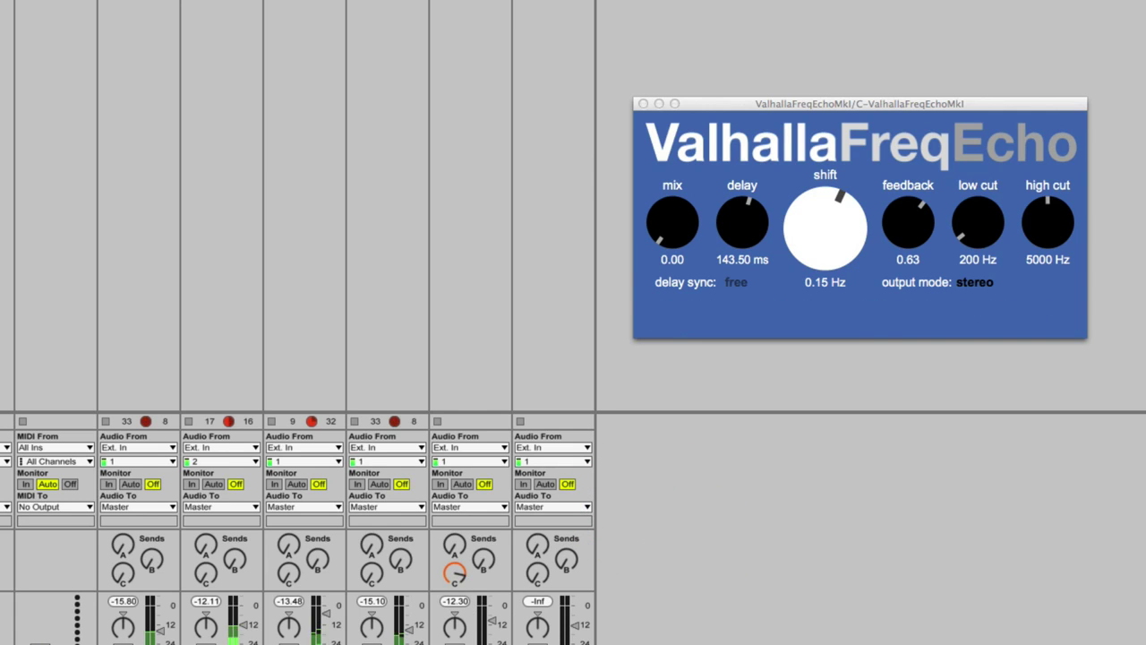
pyautogui.moveTo(455, 573); pyautogui.dragTo(455, 640)
# Open audio track 7's echo, set its mix to 0.00 and delay to 0.01 ms, and move the return echo's window clear of it.
pyautogui.click(470, 206)
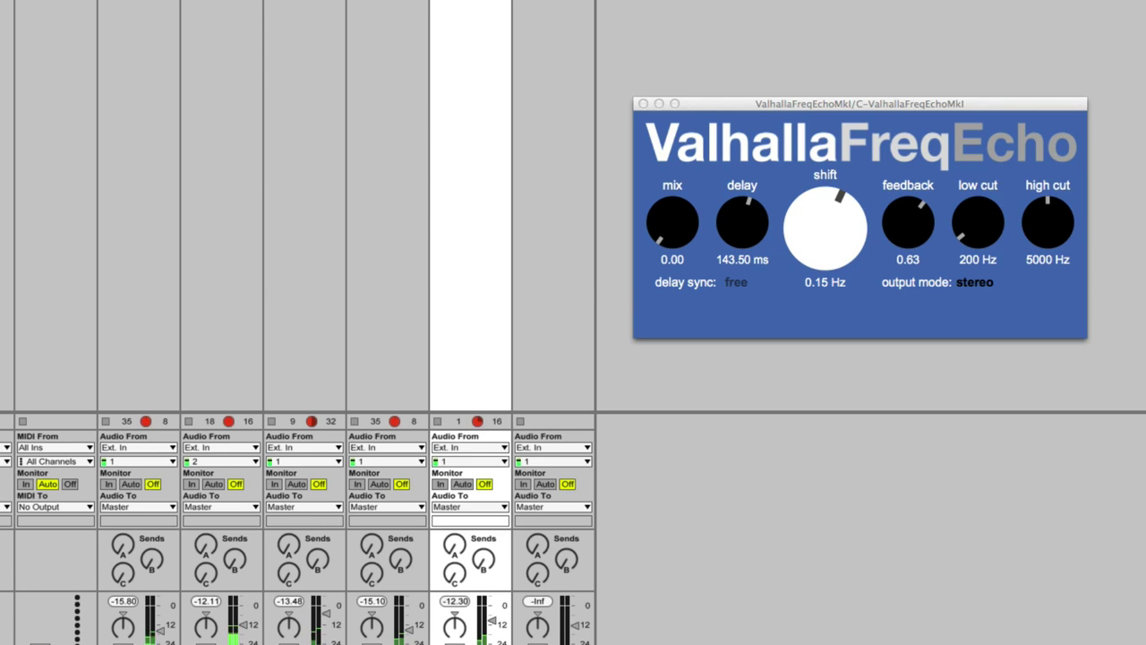
pyautogui.moveTo(292, 159); pyautogui.dragTo(315, 235)
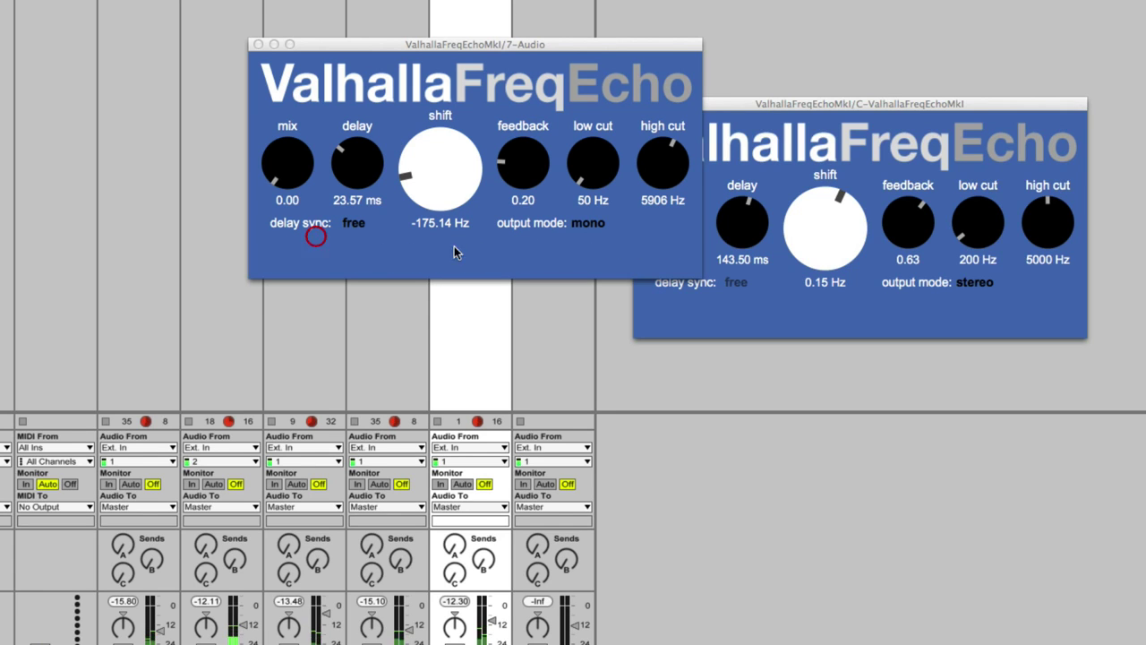
pyautogui.moveTo(348, 146); pyautogui.dragTo(348, 222)
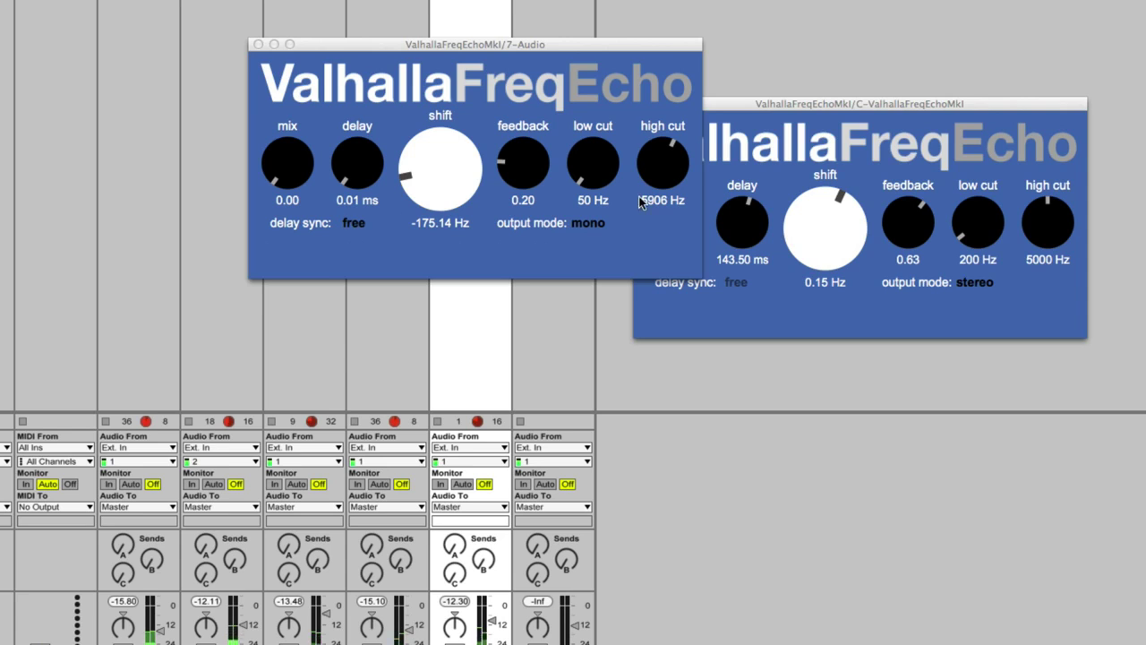
pyautogui.moveTo(746, 103); pyautogui.dragTo(1027, 118)
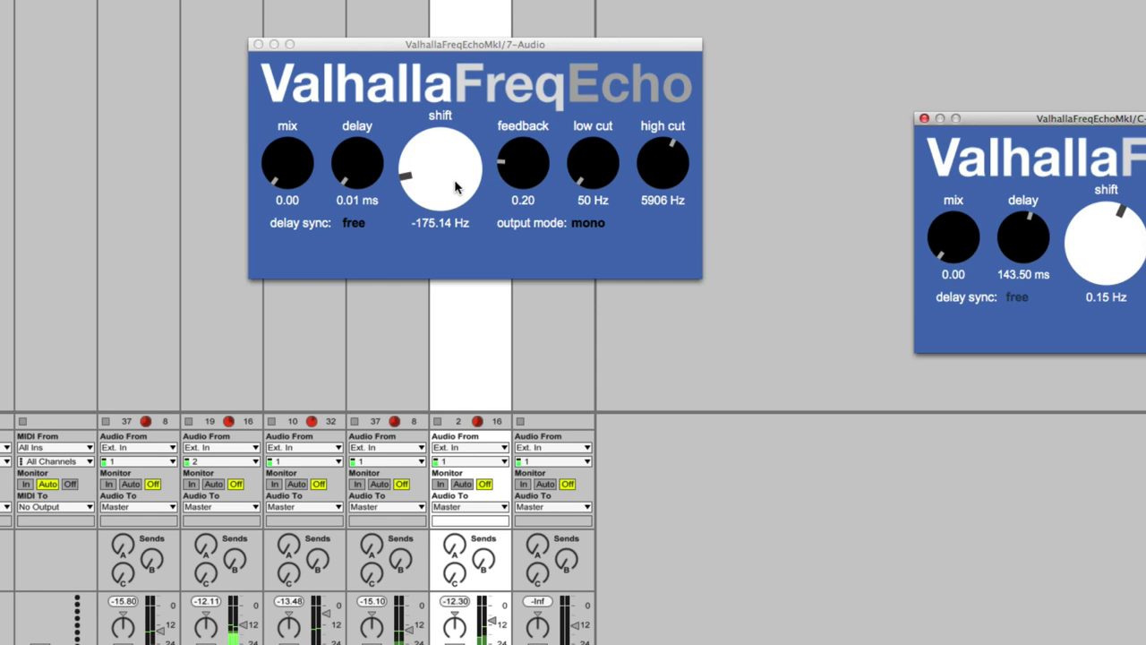
# Set track 7's echo to a 0.96 mix, a -1000.00 Hz frequency shift and a 0.01 ms delay.
pyautogui.moveTo(276, 171); pyautogui.dragTo(332, 196)
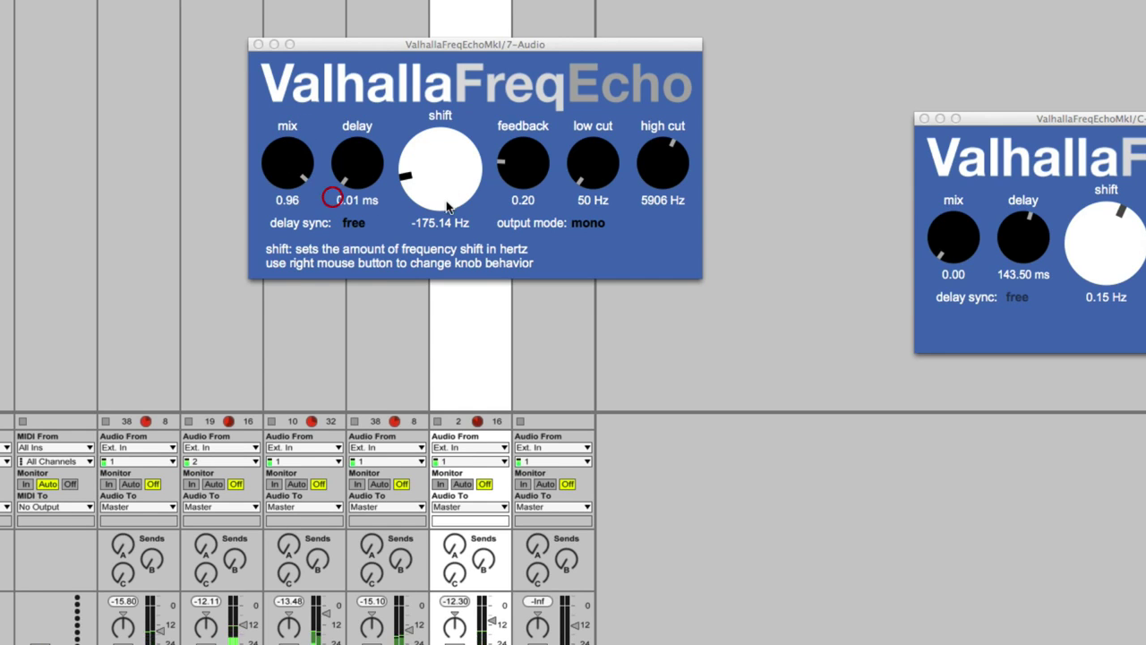
pyautogui.moveTo(414, 186)
pyautogui.mouseDown()
pyautogui.moveTo(422, 218)
pyautogui.moveTo(417, 196)
pyautogui.mouseUp()
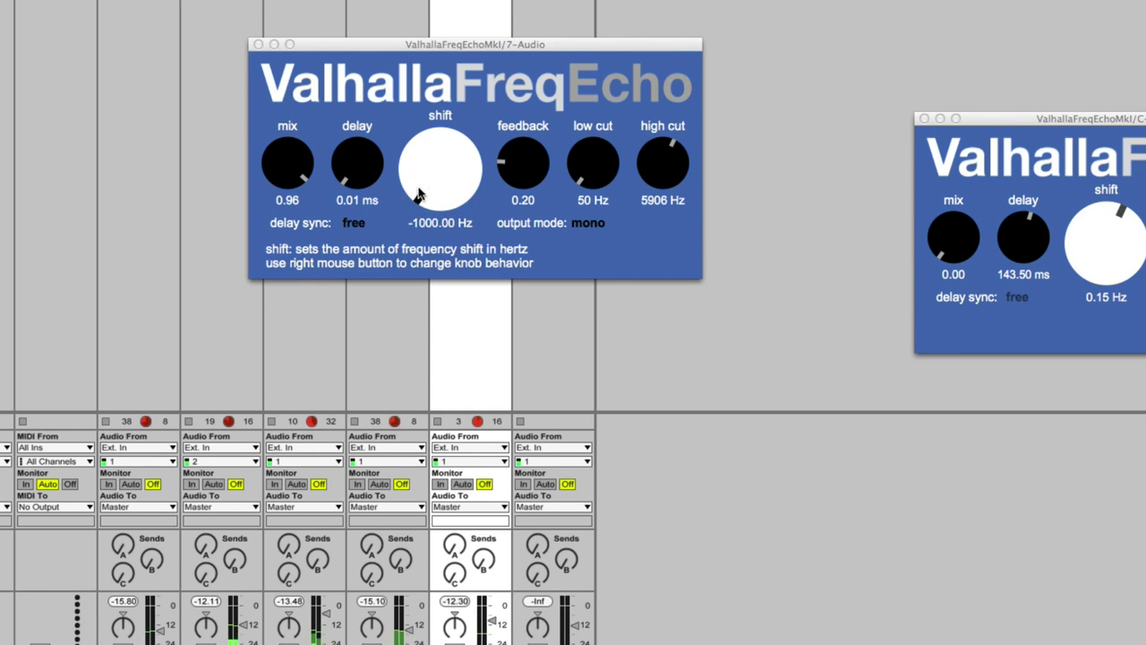
pyautogui.click(430, 224)
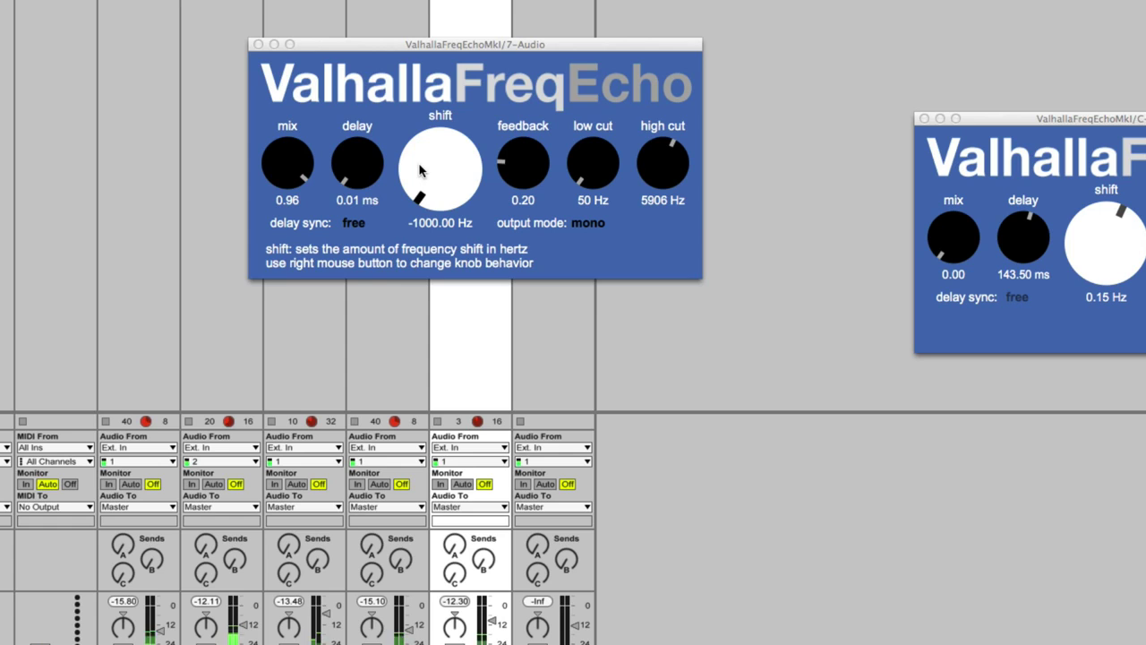
pyautogui.moveTo(336, 149); pyautogui.dragTo(352, 222)
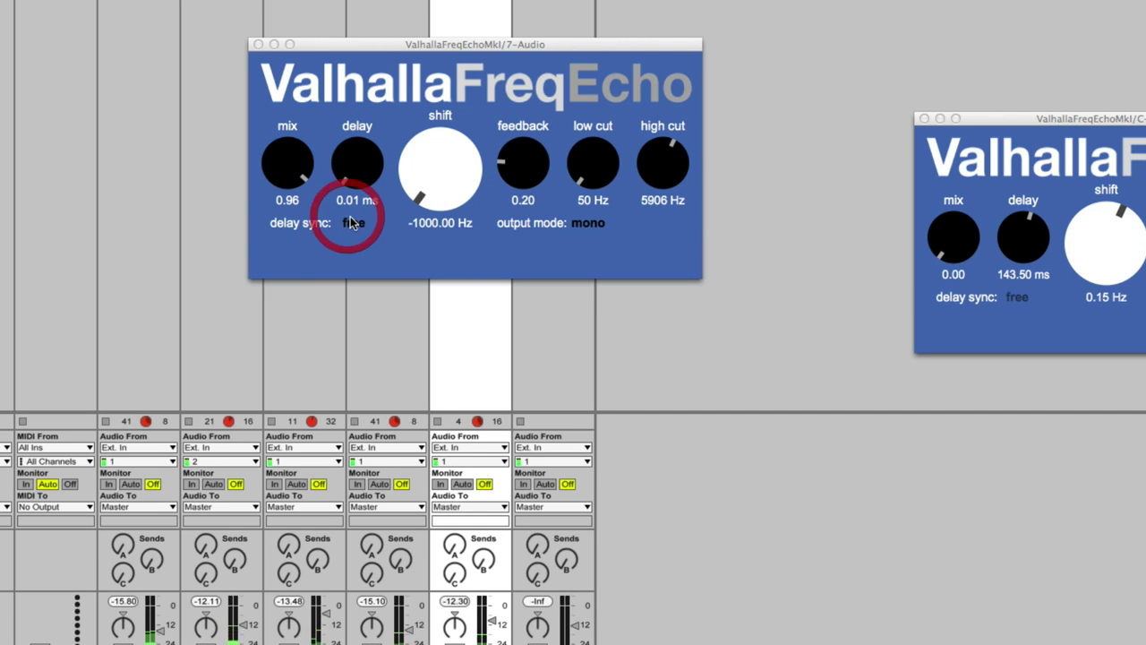
# Sweep track 7's echo controls, ending at 0.48 feedback, 65 Hz low cut, 4737 Hz high cut and 1000.00 Hz shift.
pyautogui.moveTo(523, 154)
pyautogui.mouseDown()
pyautogui.moveTo(520, 128)
pyautogui.moveTo(566, 136)
pyautogui.moveTo(554, 128)
pyautogui.moveTo(568, 146)
pyautogui.moveTo(505, 144)
pyautogui.mouseUp()
pyautogui.moveTo(407, 184)
pyautogui.mouseDown()
pyautogui.moveTo(402, 171)
pyautogui.moveTo(398, 183)
pyautogui.mouseUp()
pyautogui.moveTo(541, 154); pyautogui.dragTo(539, 159)
pyautogui.moveTo(338, 175); pyautogui.dragTo(329, 154)
pyautogui.moveTo(526, 147)
pyautogui.mouseDown()
pyautogui.moveTo(509, 137)
pyautogui.moveTo(520, 129)
pyautogui.mouseUp()
pyautogui.moveTo(594, 156); pyautogui.dragTo(574, 117)
pyautogui.moveTo(668, 145); pyautogui.dragTo(623, 183)
pyautogui.moveTo(580, 153); pyautogui.dragTo(567, 205)
pyautogui.moveTo(667, 179); pyautogui.dragTo(655, 127)
pyautogui.moveTo(416, 174); pyautogui.dragTo(452, 230)
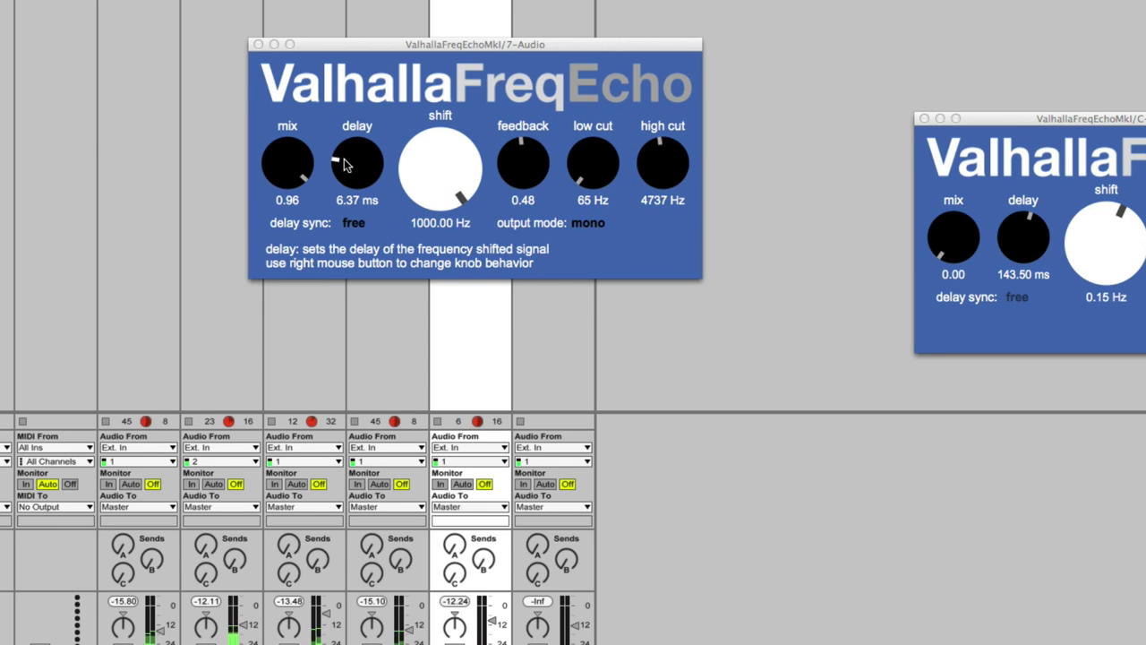
# Set track 7's echo to a 278.35 Hz frequency shift and a 1.00 ms delay.
pyautogui.moveTo(346, 165)
pyautogui.mouseDown()
pyautogui.moveTo(334, 179)
pyautogui.moveTo(337, 147)
pyautogui.mouseUp()
pyautogui.click(466, 170)
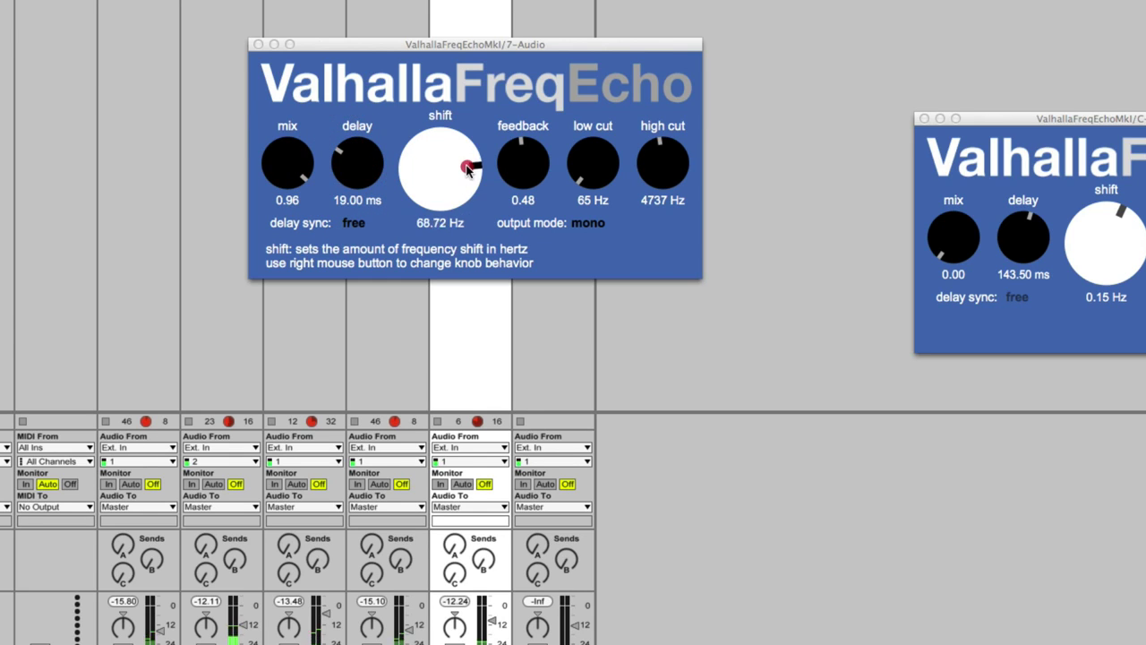
pyautogui.moveTo(467, 170); pyautogui.dragTo(470, 182)
pyautogui.moveTo(333, 163); pyautogui.dragTo(333, 173)
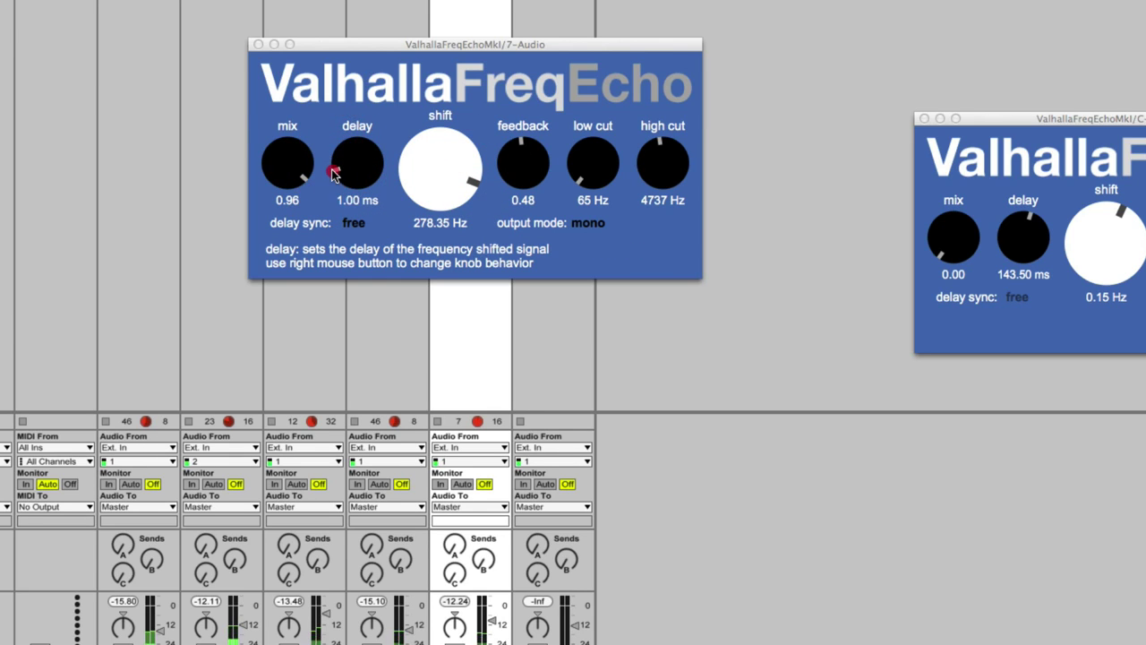
# Set track 7's echo to 87 Hz low cut, 9950 Hz high cut, 48.32 Hz shift, 0.21 feedback and 0.00 mix, and close both echo windows.
pyautogui.moveTo(521, 179); pyautogui.dragTo(549, 230)
pyautogui.moveTo(663, 163); pyautogui.dragTo(696, 199)
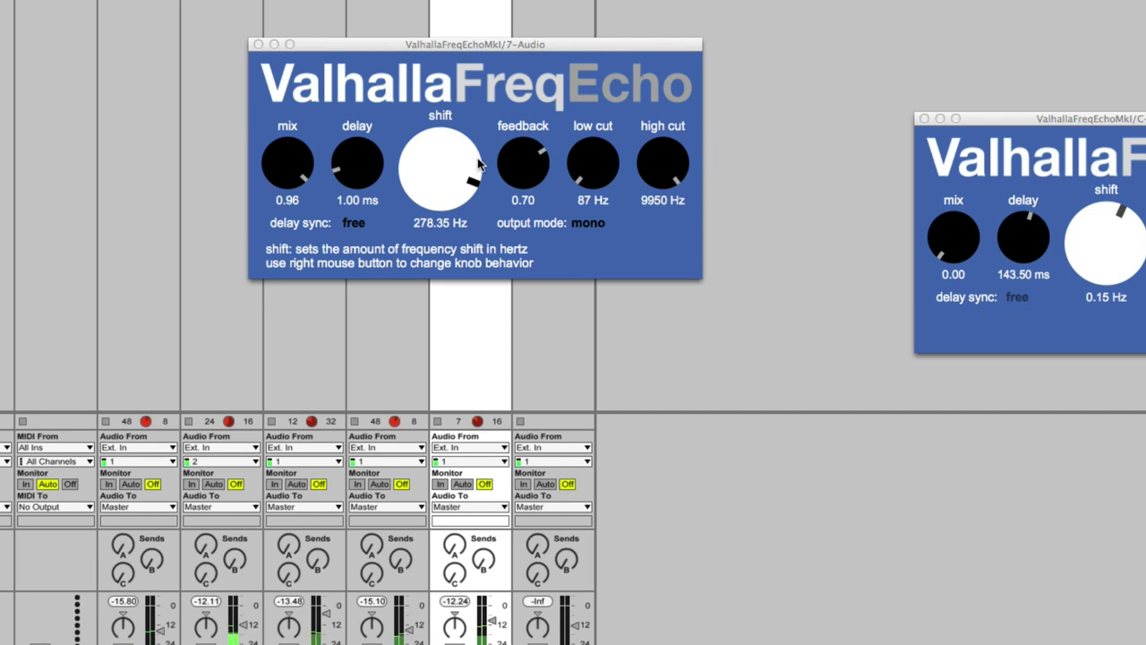
pyautogui.moveTo(477, 157); pyautogui.dragTo(483, 161)
pyautogui.moveTo(537, 155); pyautogui.dragTo(475, 157)
pyautogui.moveTo(305, 150); pyautogui.dragTo(272, 269)
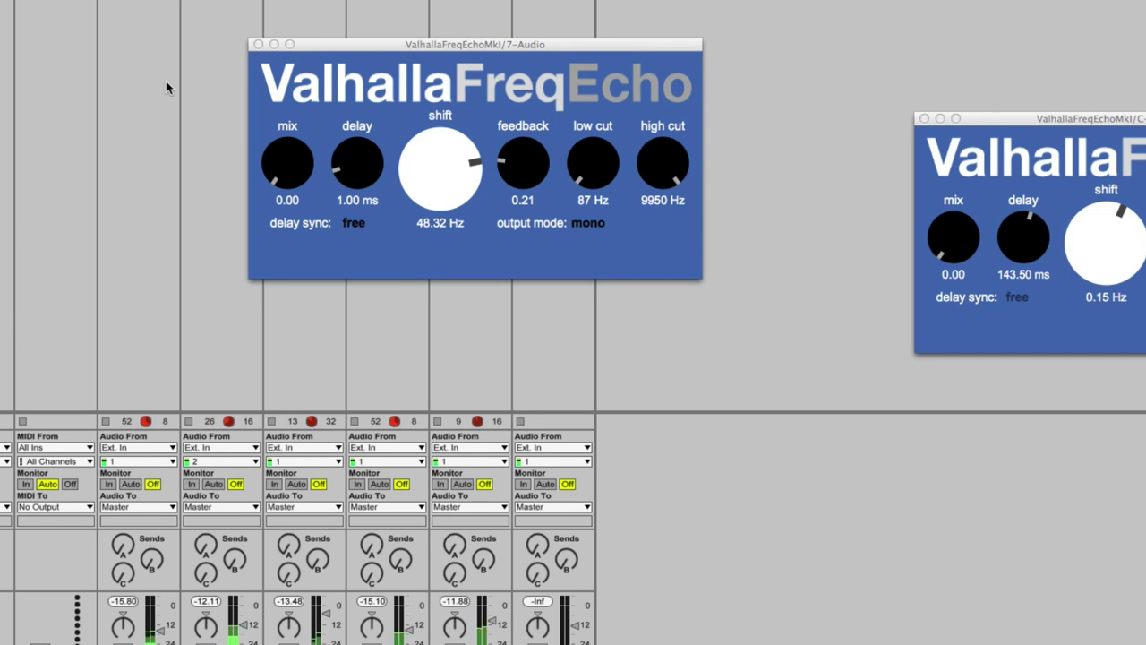
pyautogui.click(255, 43)
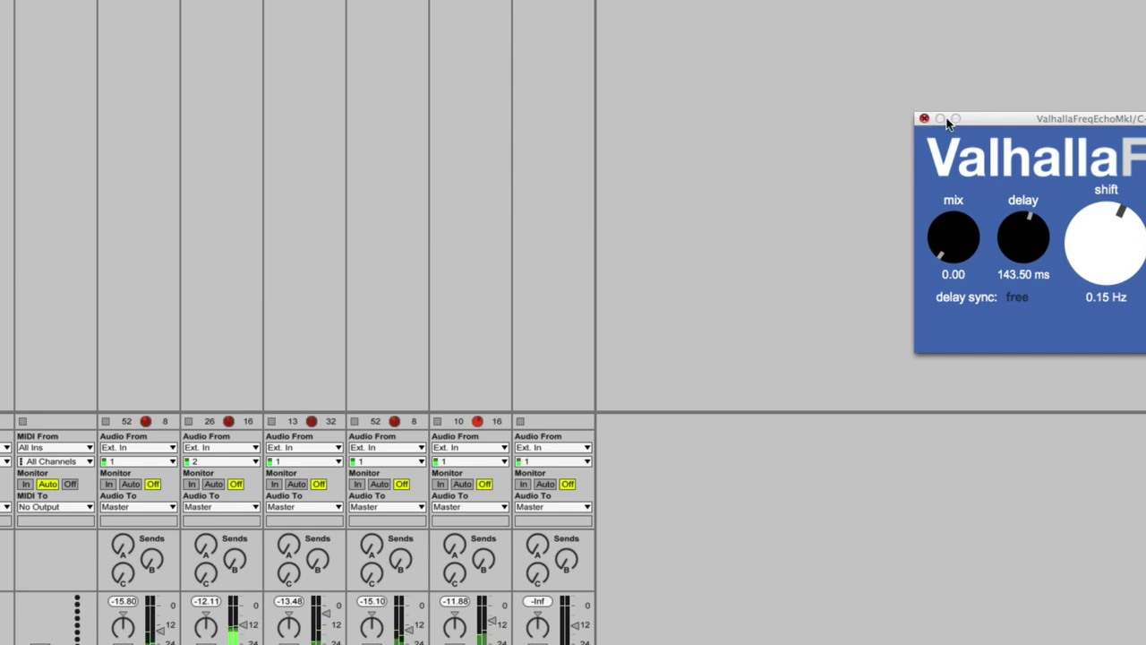
pyautogui.click(925, 118)
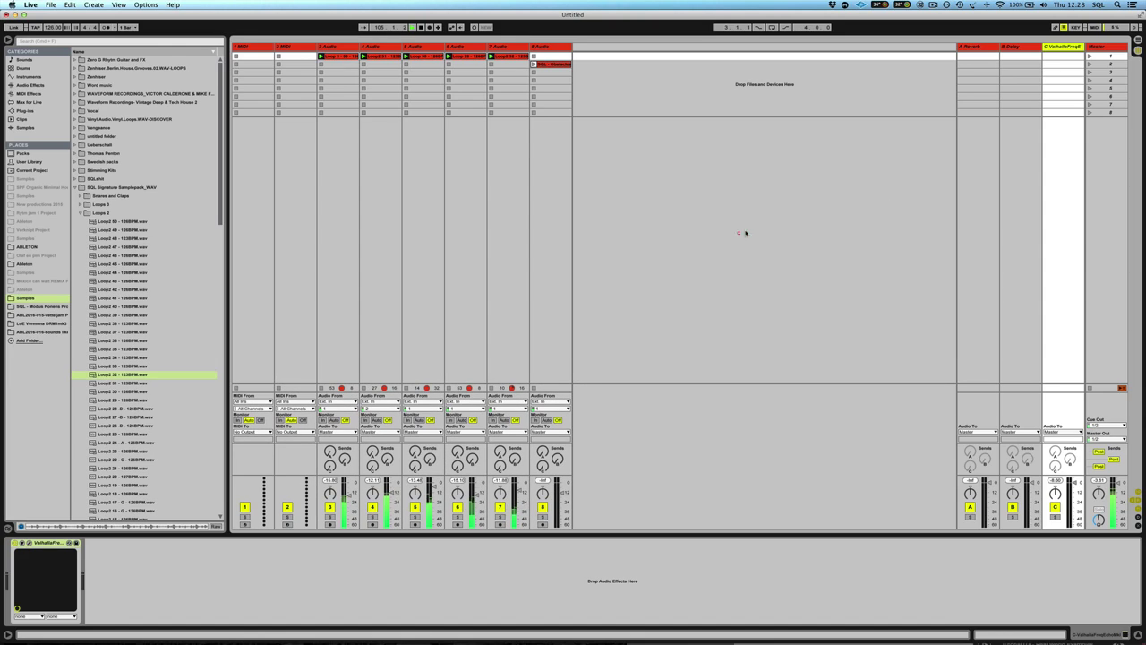
# Reopen the ValhallaFreqEcho device on return track C and switch its output mode to mono.
pyautogui.click(1052, 47)
pyautogui.click(27, 543)
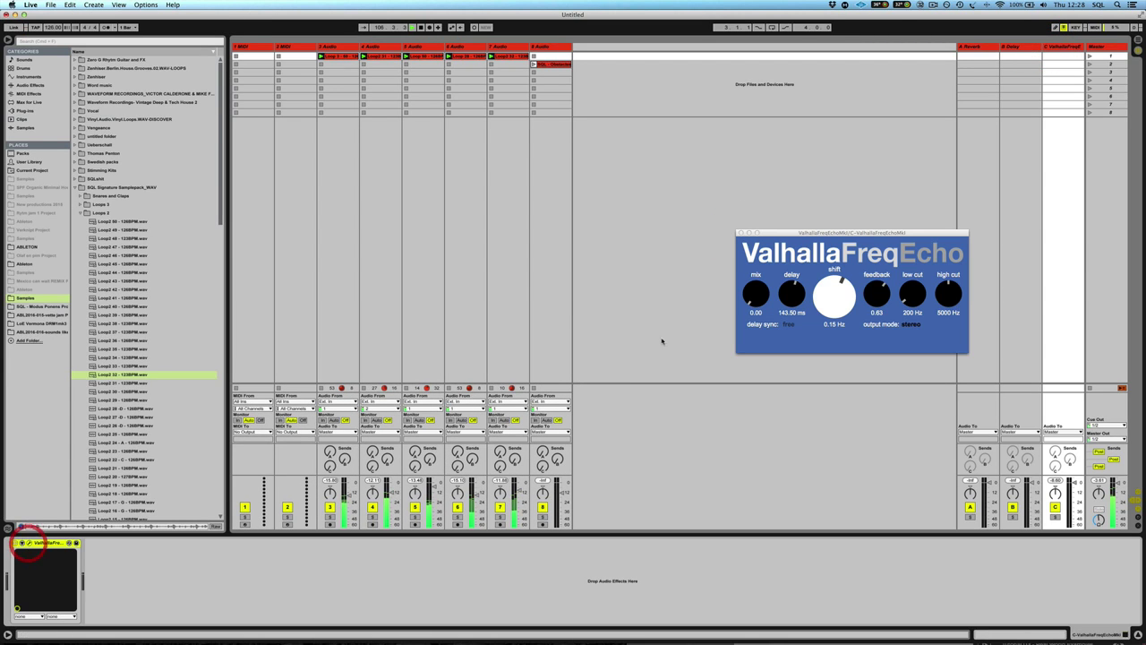
pyautogui.click(911, 324)
# Delete return track C, which holds the ValhallaFreqEcho device.
pyautogui.rightClick(1072, 47)
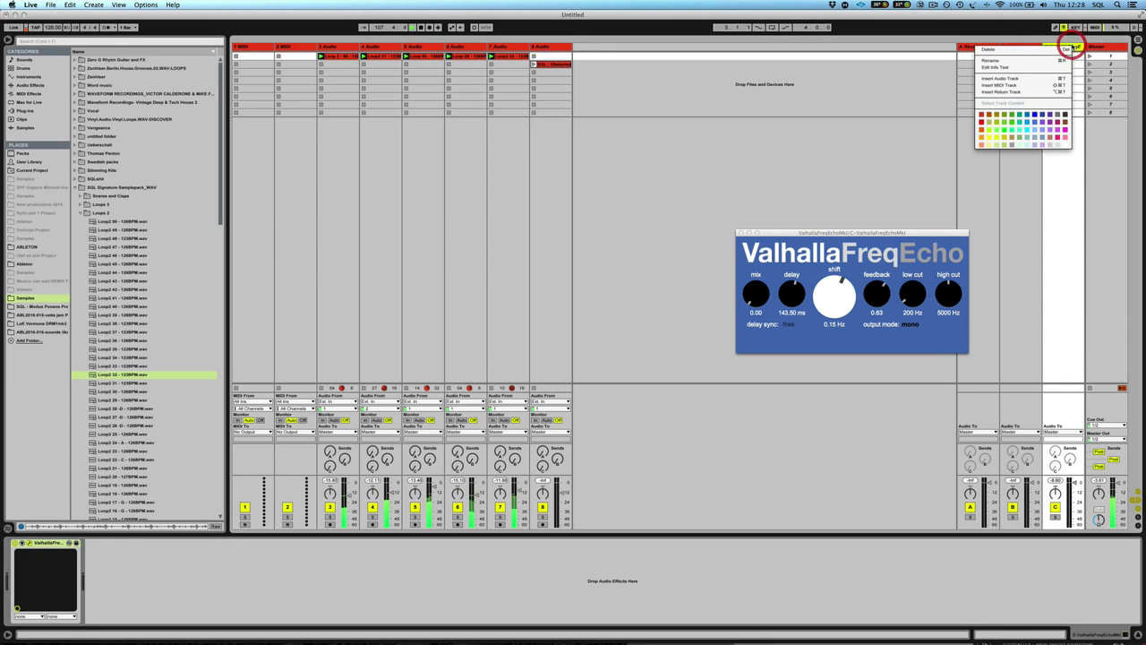
pyautogui.click(1065, 50)
pyautogui.rightClick(1075, 47)
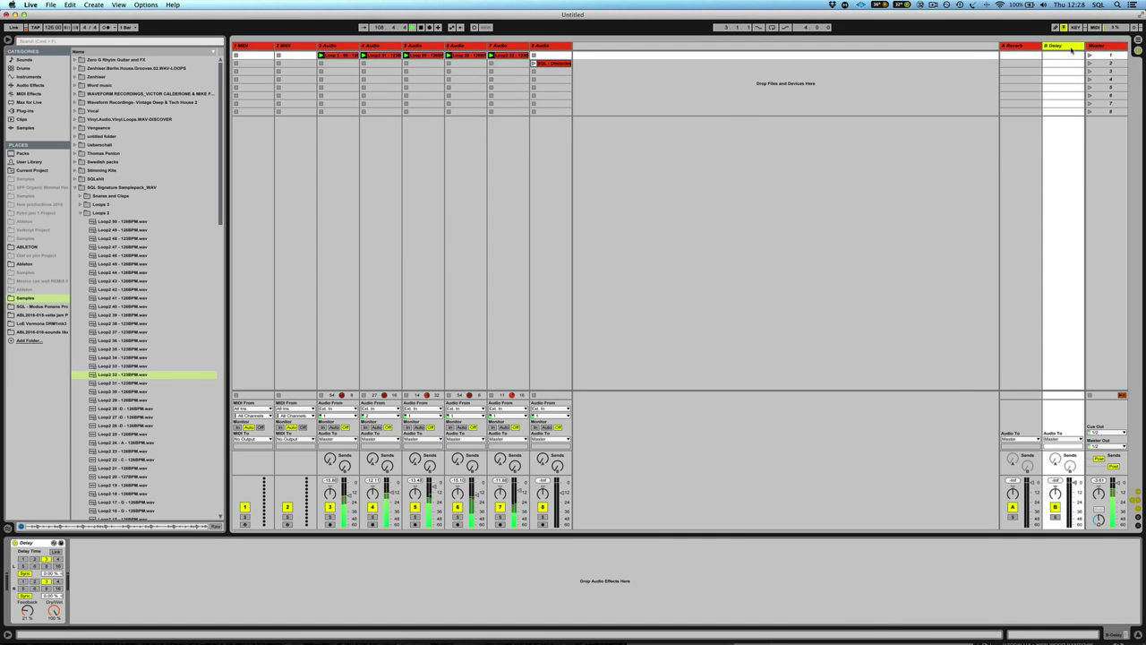
# Insert a new return track C after the Delay return.
pyautogui.rightClick(1071, 49)
pyautogui.click(1021, 95)
pyautogui.click(1057, 48)
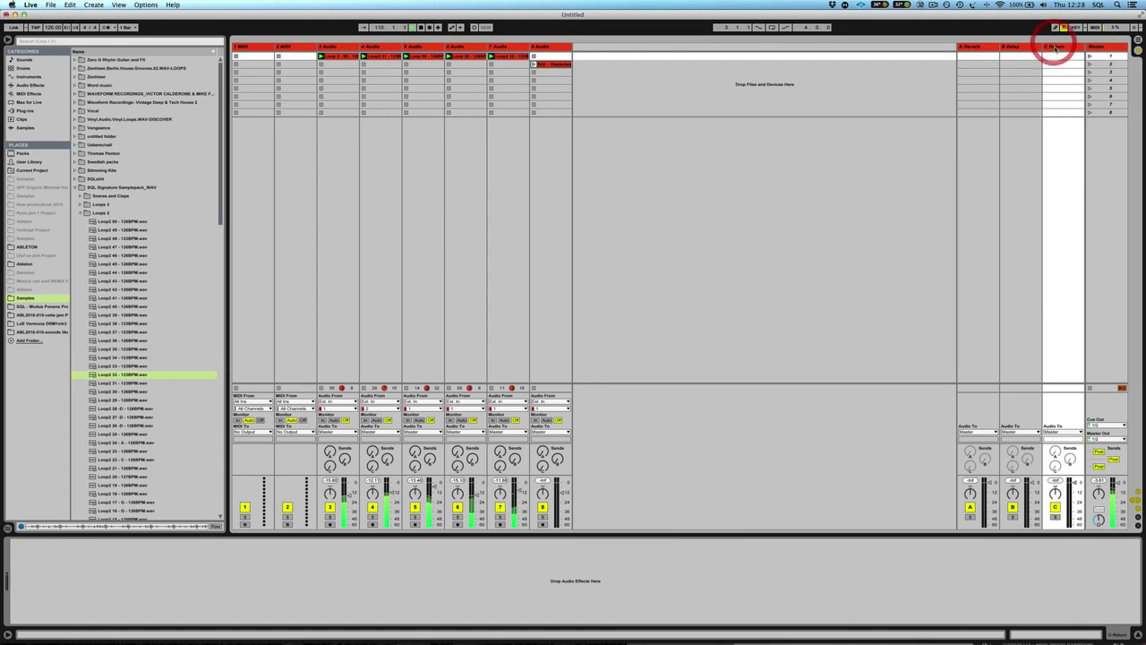
# Search the plug-ins for "valhall", load ValhallaFreqEcho onto return track C and set its output mode to mono.
pyautogui.click(32, 111)
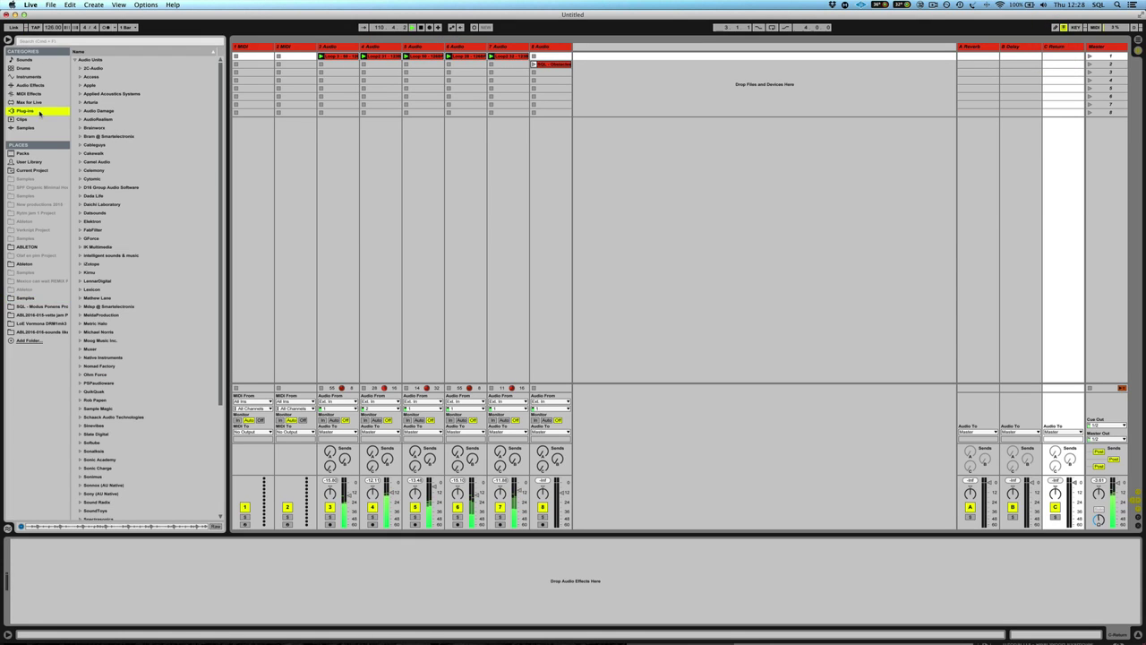
pyautogui.click(36, 40)
pyautogui.write('valha')
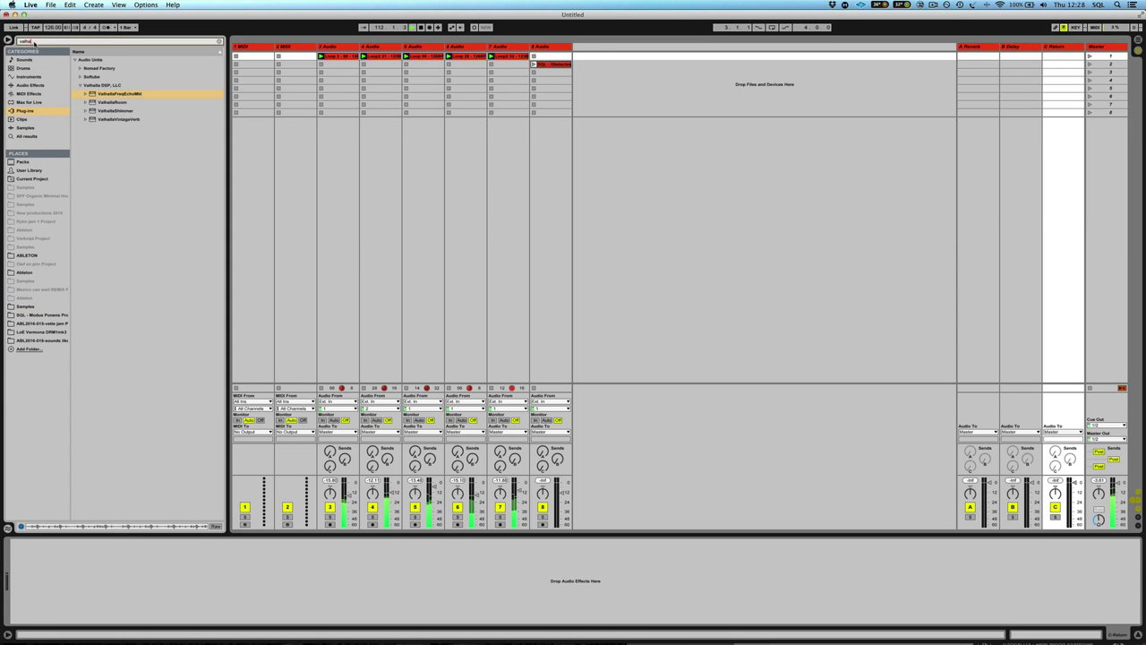
pyautogui.write('l')
pyautogui.moveTo(96, 82); pyautogui.dragTo(1072, 47)
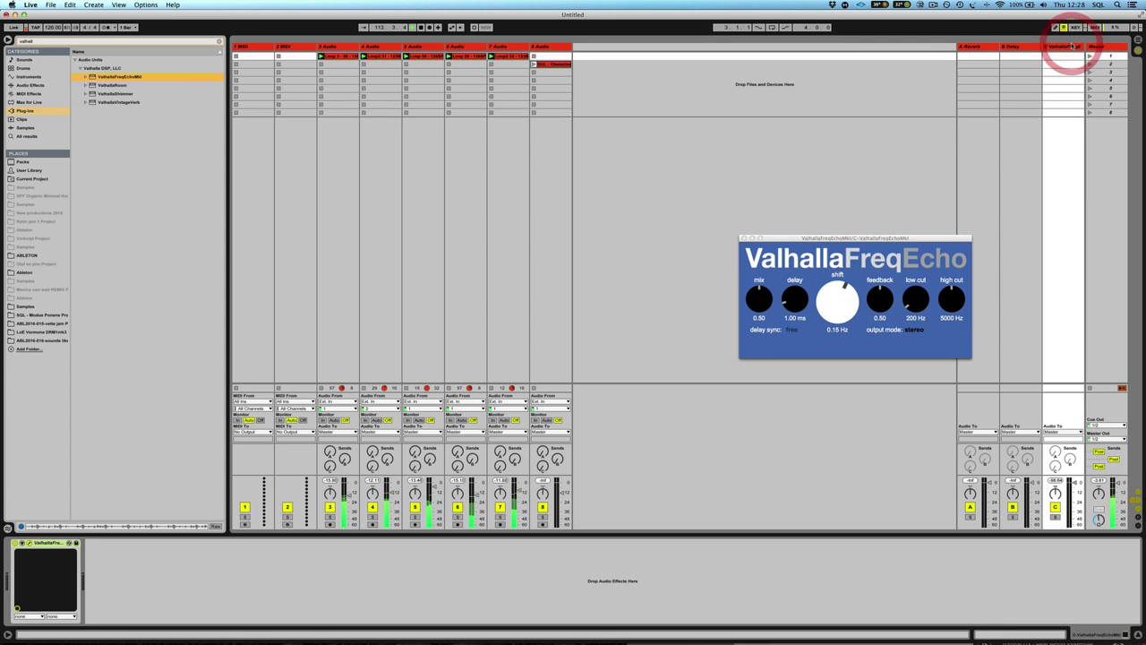
pyautogui.click(915, 331)
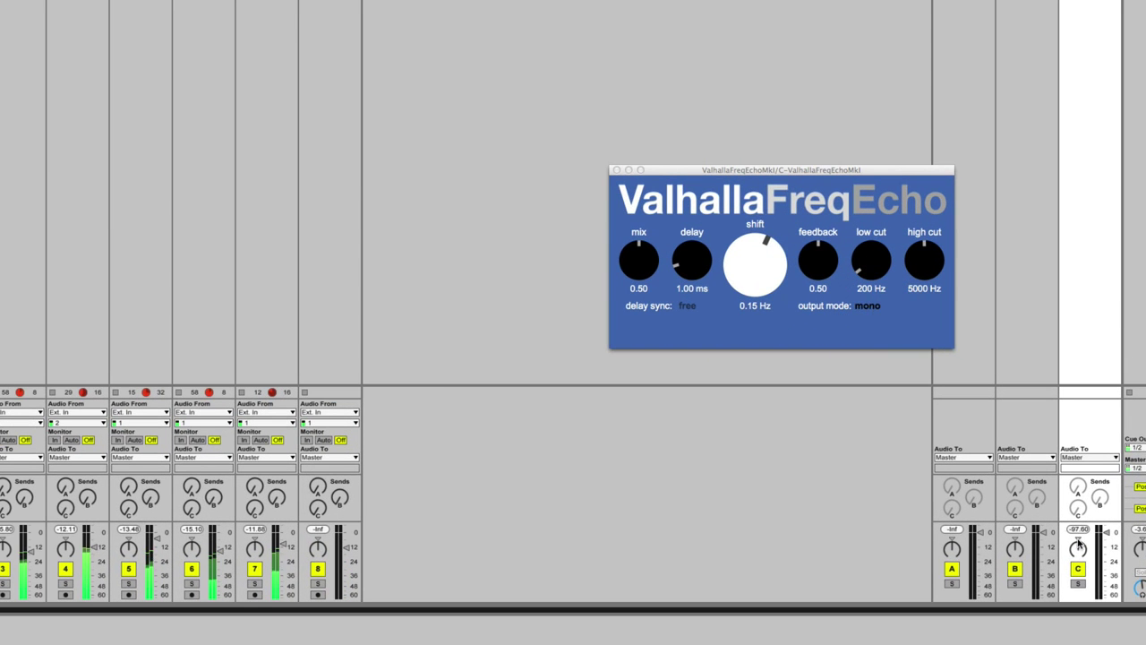
# Pan return C hard left and add a return track D holding ValhallaFreqEcho, panned hard right.
pyautogui.moveTo(1078, 549); pyautogui.dragTo(1076, 572)
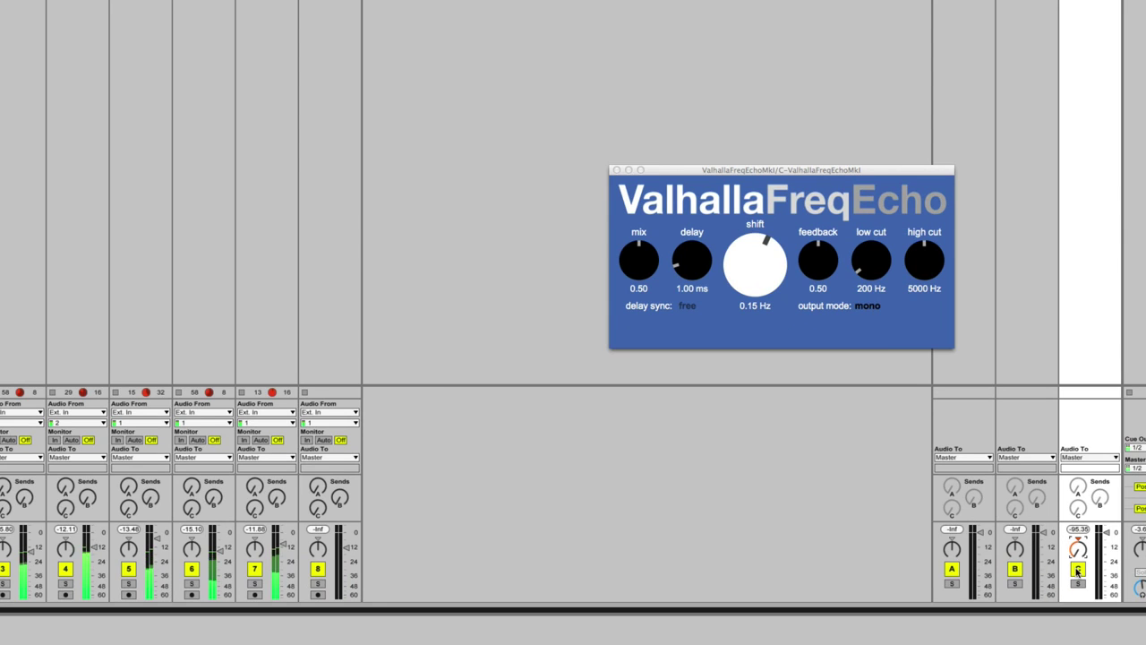
pyautogui.rightClick(1075, 1)
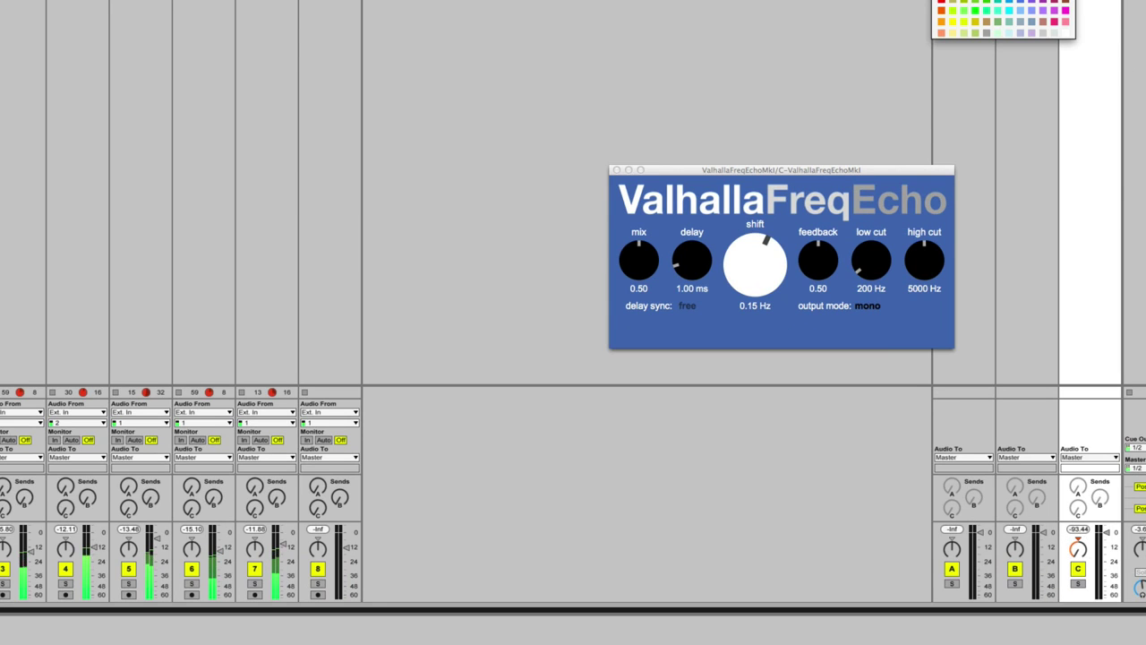
pyautogui.click(1003, 1)
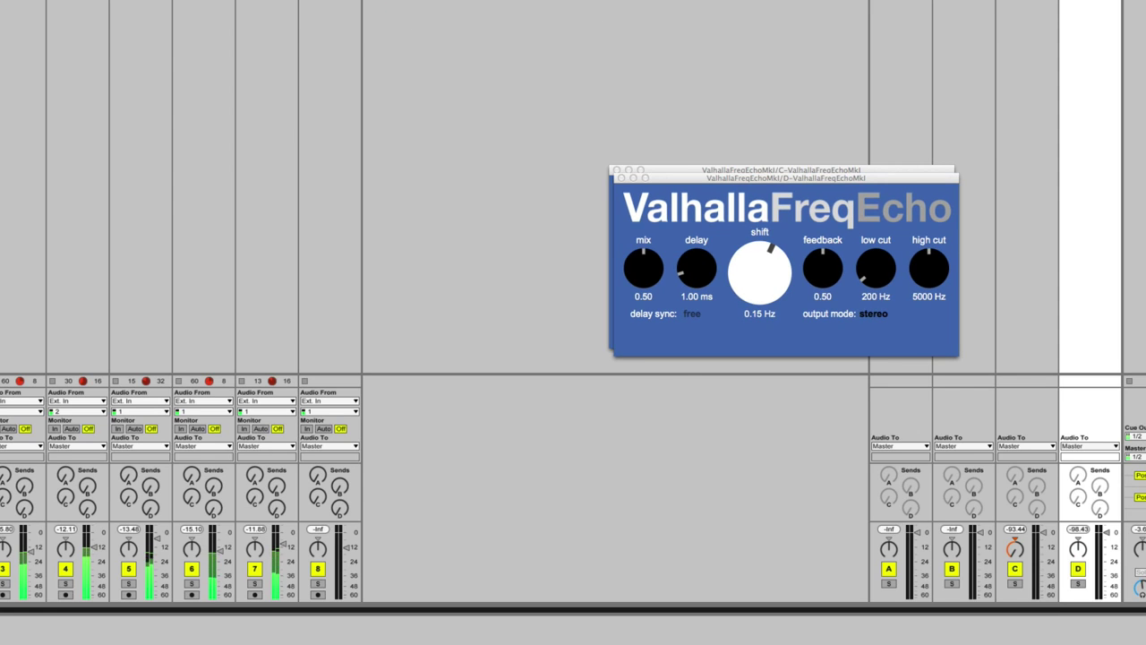
pyautogui.moveTo(1078, 548); pyautogui.dragTo(1078, 542)
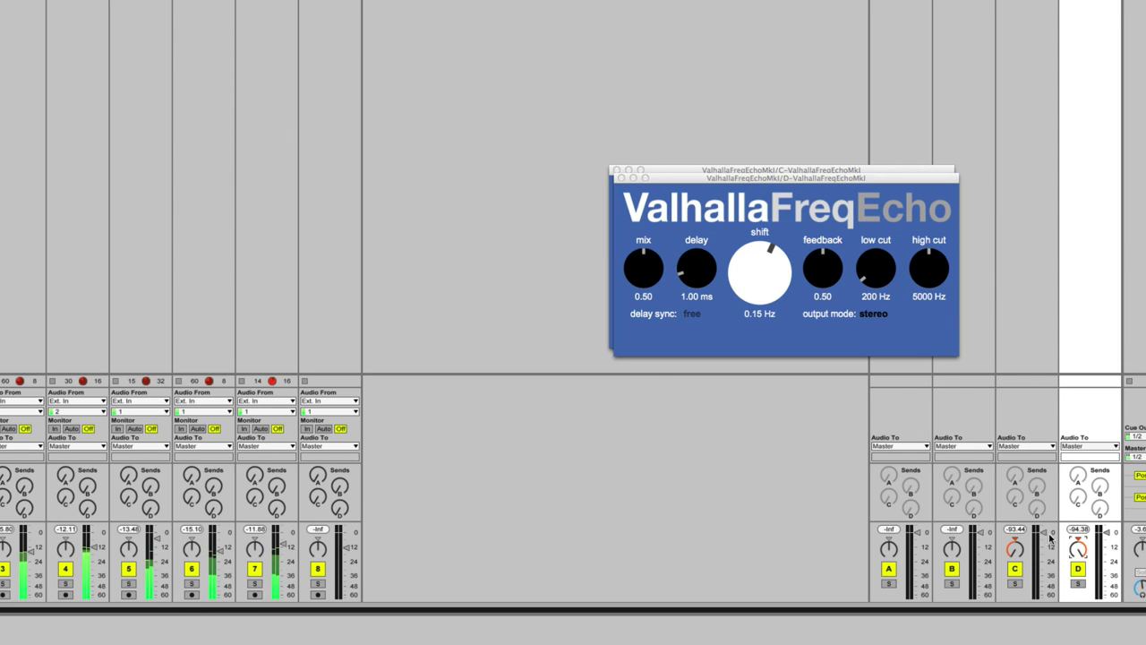
# Set return D's echo to 6.93 ms delay and 2.22 Hz shift, and return C's to 10.79 ms, 5.46 Hz and 0.56 feedback.
pyautogui.moveTo(679, 275); pyautogui.dragTo(680, 267)
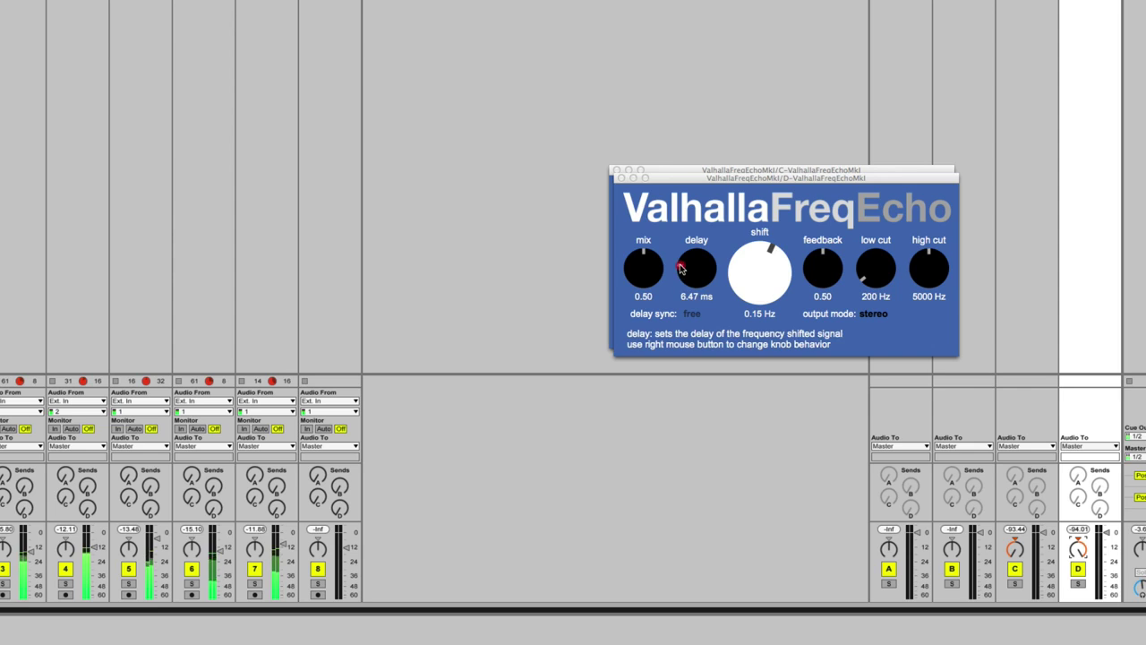
pyautogui.moveTo(759, 269); pyautogui.dragTo(959, 123)
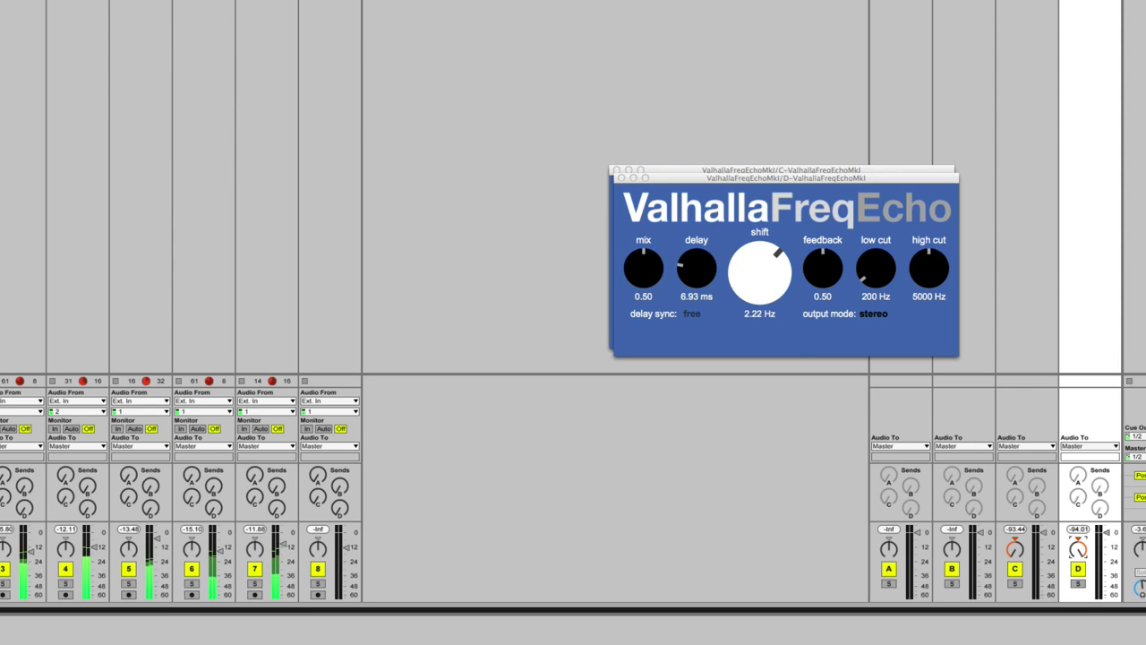
pyautogui.click(1026, 4)
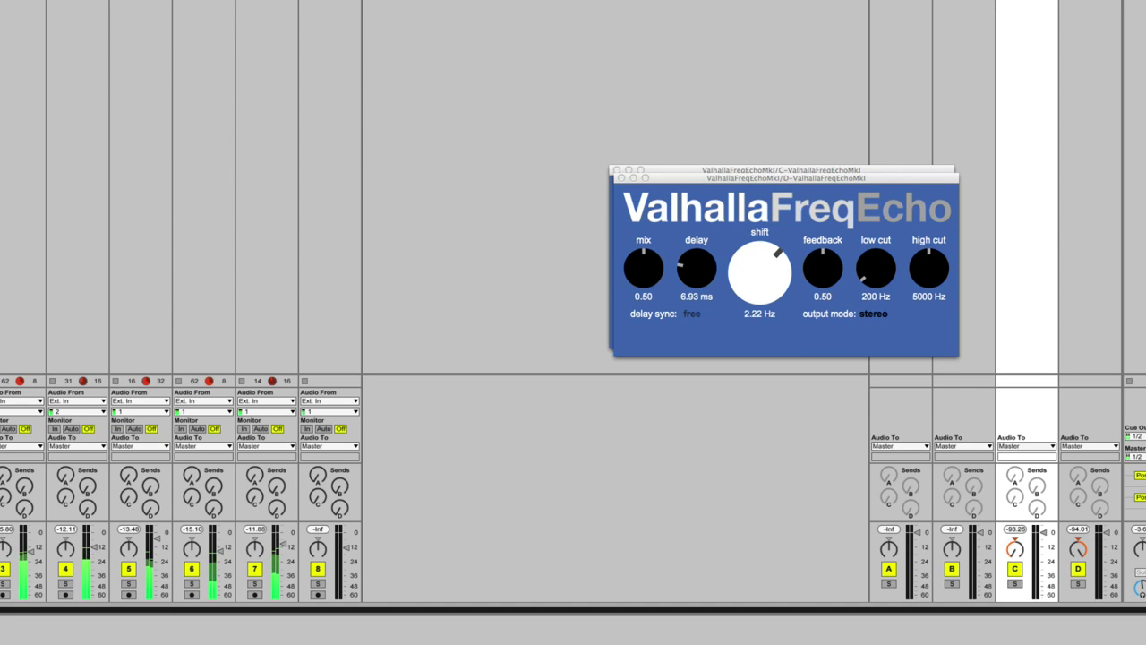
pyautogui.moveTo(678, 261); pyautogui.dragTo(677, 254)
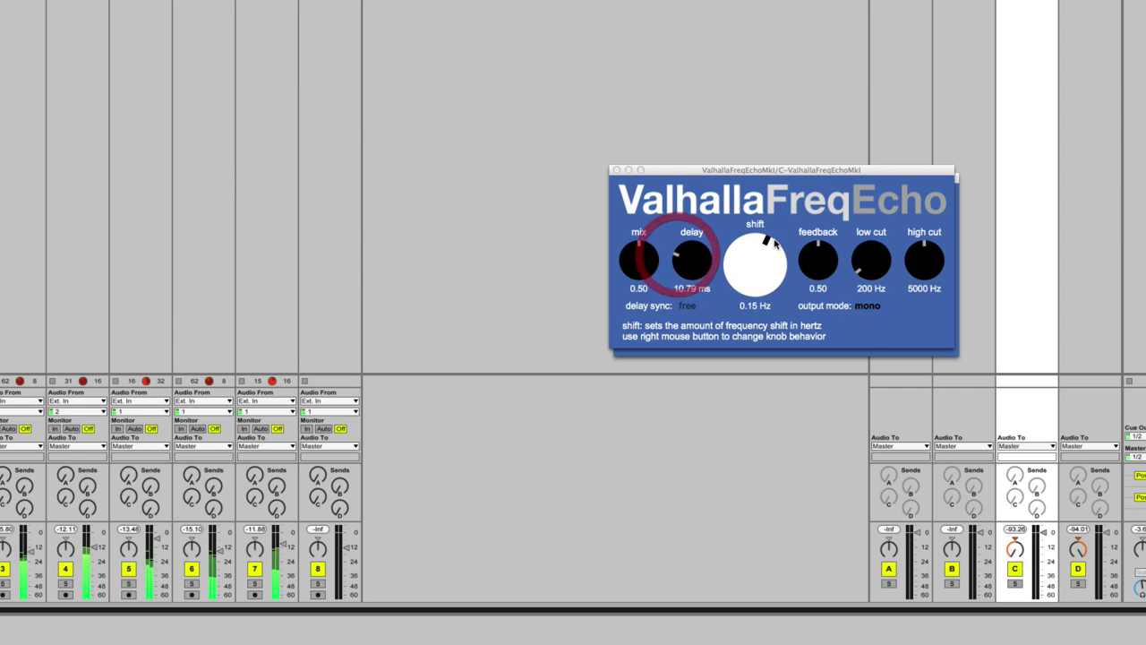
pyautogui.moveTo(766, 242); pyautogui.dragTo(816, 241)
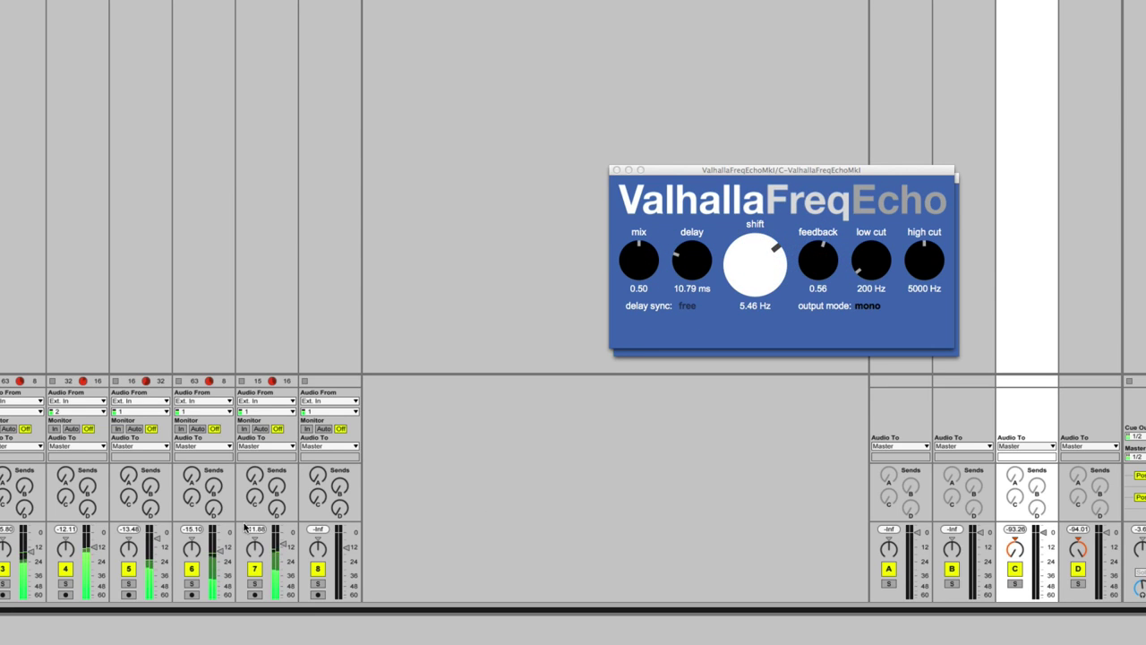
# Raise track 7's send levels to returns C and D.
pyautogui.click(254, 497)
pyautogui.click(272, 382)
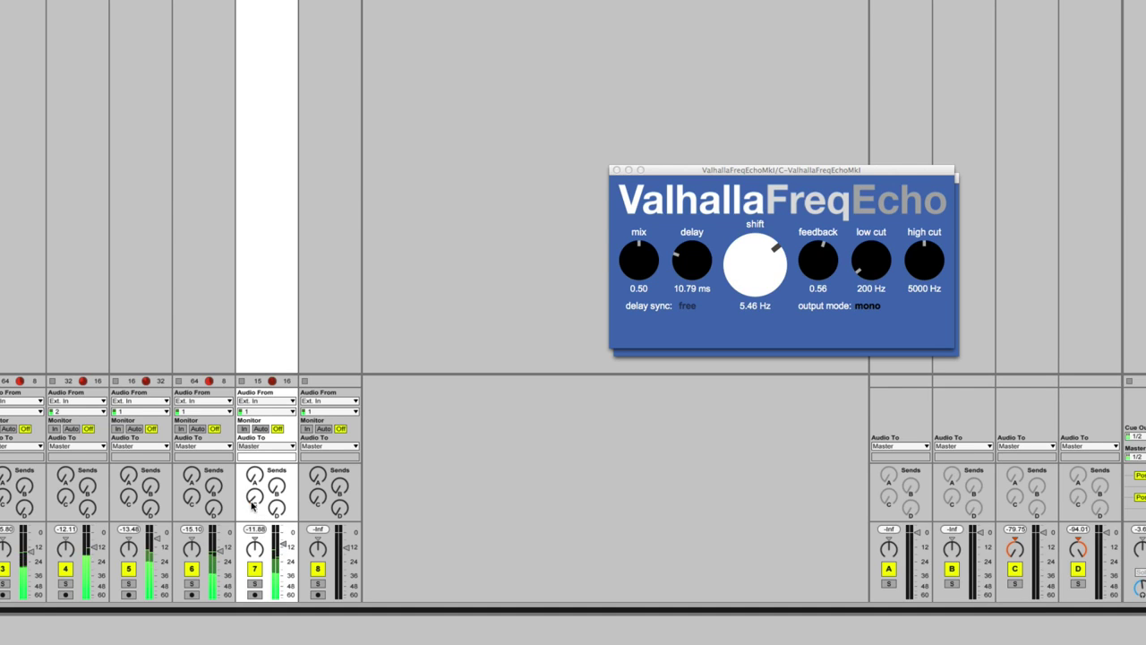
pyautogui.moveTo(253, 506)
pyautogui.mouseDown()
pyautogui.moveTo(254, 483)
pyautogui.moveTo(274, 501)
pyautogui.mouseUp()
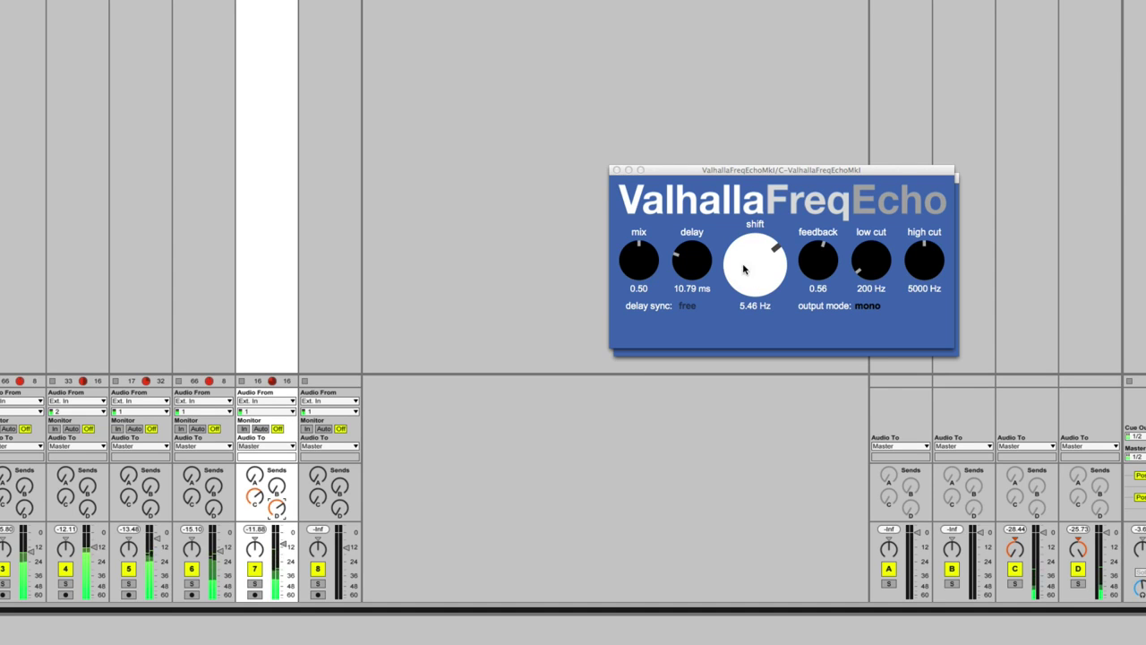
# Place the two echo windows side by side, with delays of 35.00 ms on return C and 42.93 ms on return D.
pyautogui.doubleClick(689, 257)
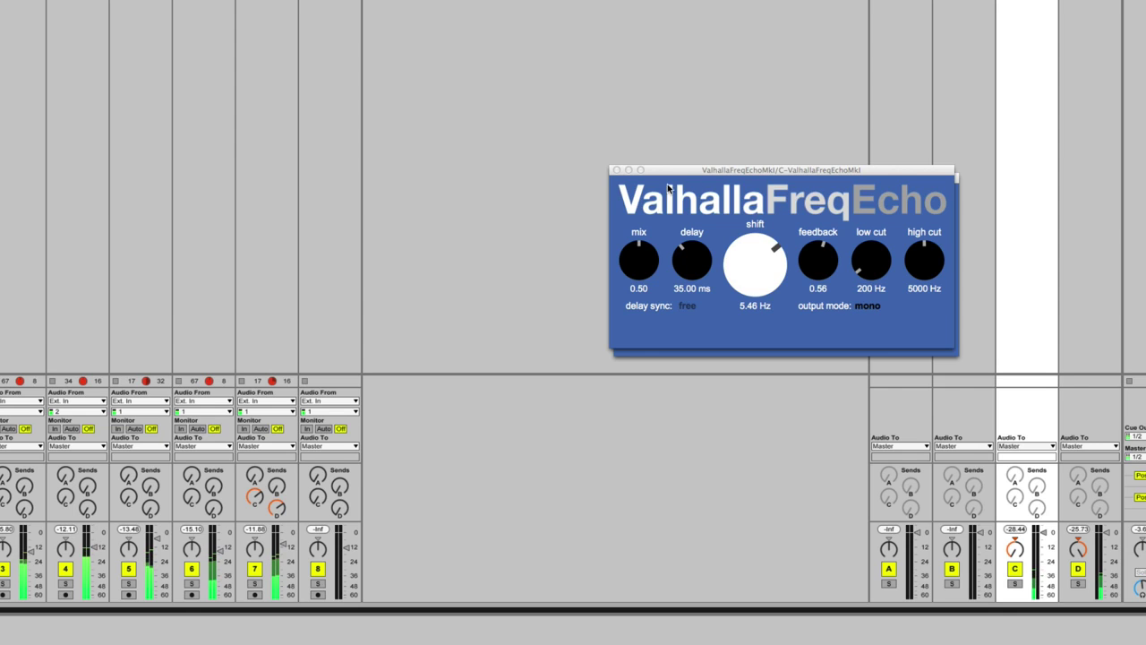
pyautogui.moveTo(704, 172); pyautogui.dragTo(152, 167)
pyautogui.click(687, 256)
pyautogui.moveTo(687, 256); pyautogui.dragTo(693, 250)
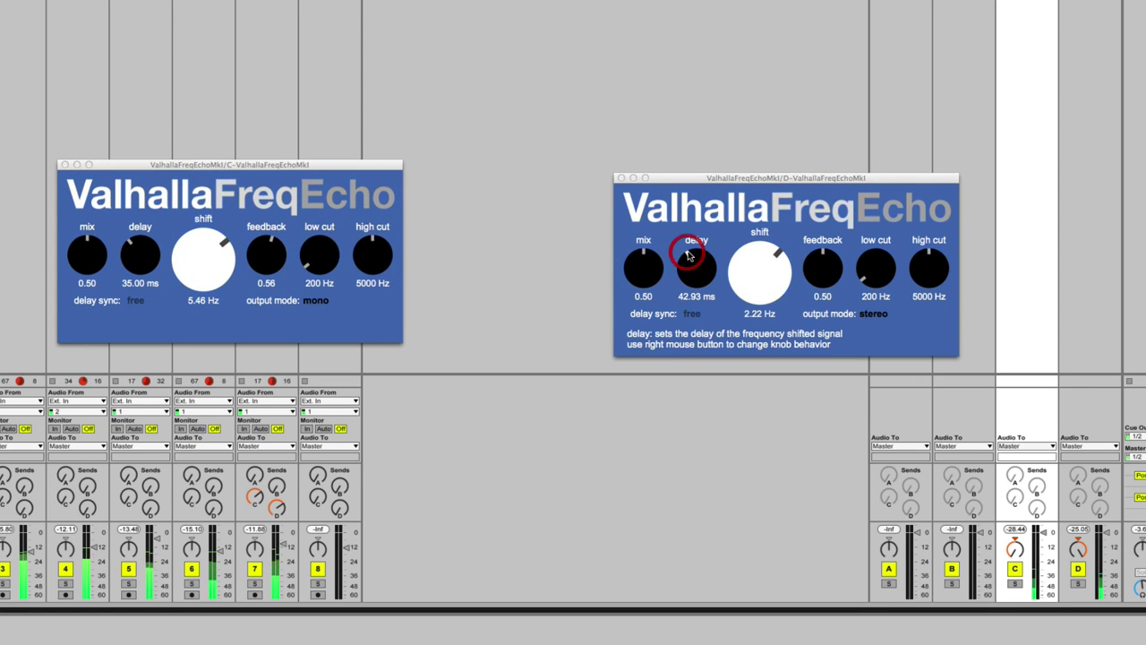
# Set return D's echo to a -5.05 Hz frequency shift and 0.41 mix.
pyautogui.moveTo(785, 271); pyautogui.dragTo(786, 306)
pyautogui.moveTo(701, 222); pyautogui.dragTo(702, 224)
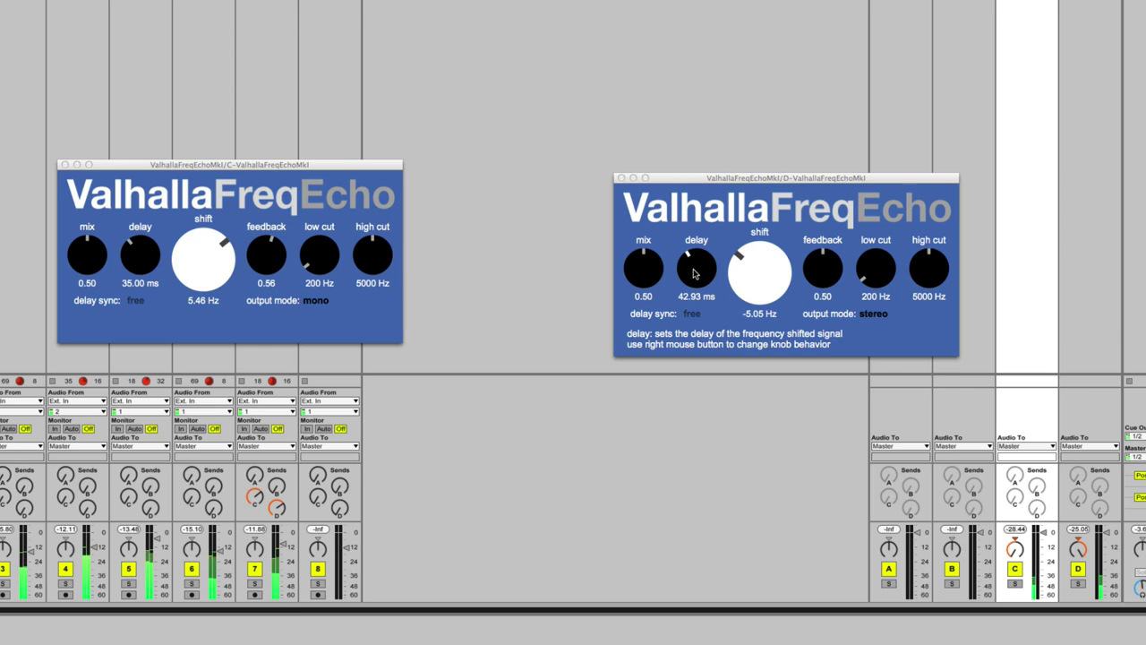
pyautogui.moveTo(647, 259); pyautogui.dragTo(630, 238)
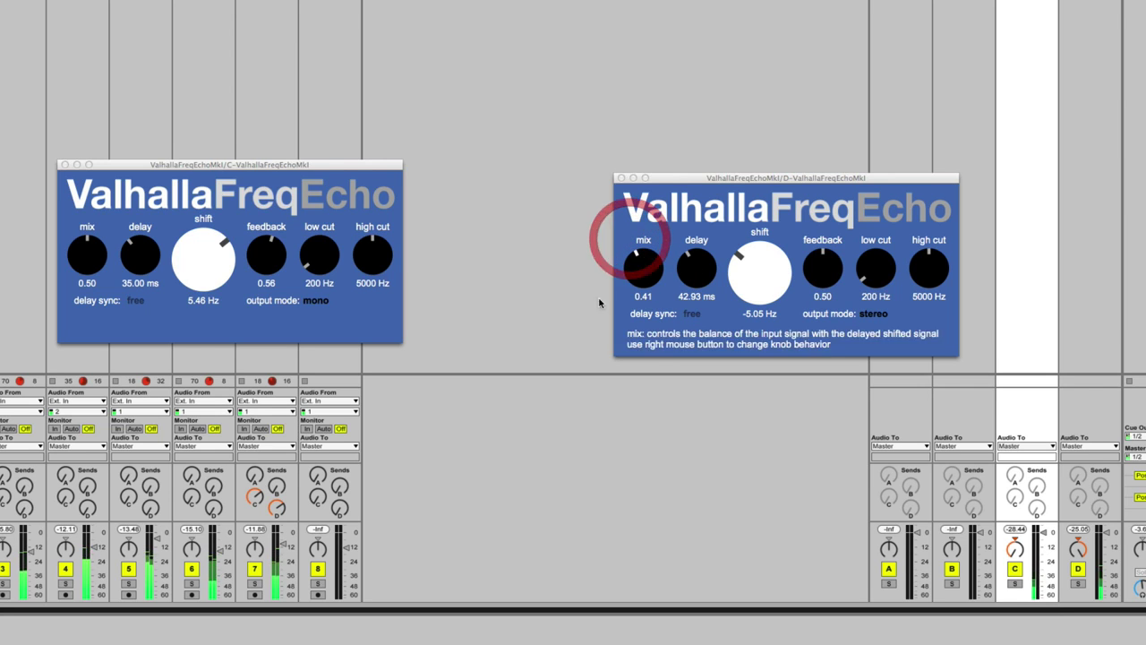
# Lower track 7's sends to returns C and D, and set return C's echo delay to 60.84 ms.
pyautogui.moveTo(259, 496); pyautogui.dragTo(257, 513)
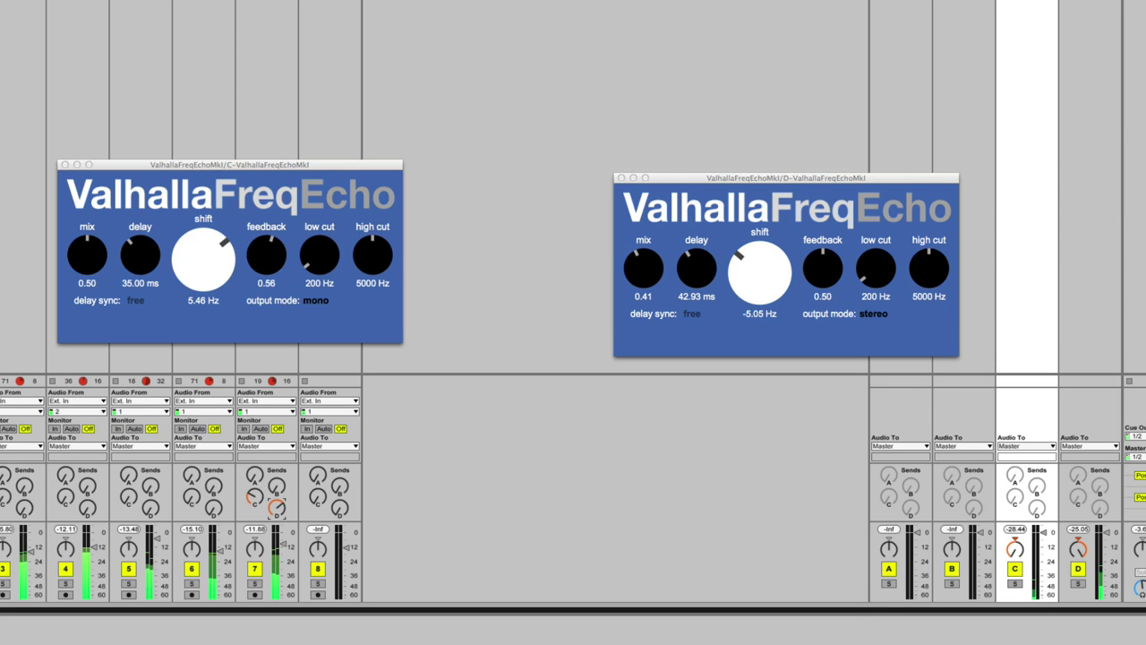
pyautogui.moveTo(280, 504); pyautogui.dragTo(277, 505)
pyautogui.click(252, 497)
pyautogui.moveTo(143, 242); pyautogui.dragTo(134, 237)
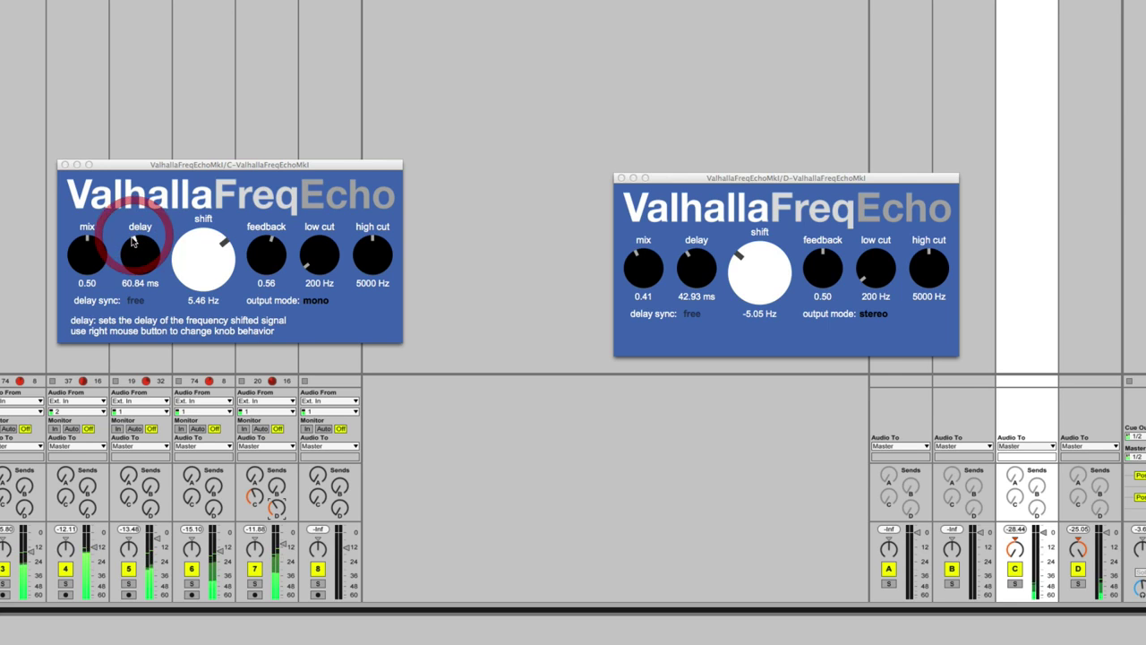
pyautogui.click(257, 495)
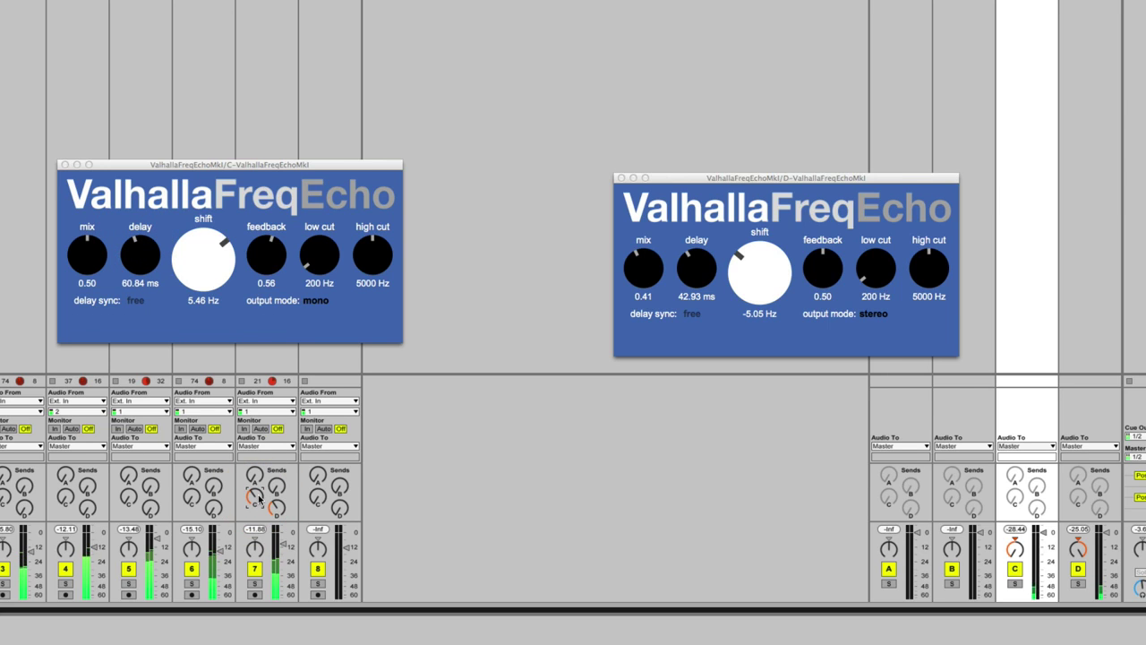
# Set return C's echo to 0.73 feedback and -5.45 Hz shift, and return D's to 0.47 feedback and 10.91 Hz shift.
pyautogui.moveTo(270, 248); pyautogui.dragTo(272, 242)
pyautogui.moveTo(838, 262)
pyautogui.mouseDown()
pyautogui.moveTo(848, 266)
pyautogui.moveTo(838, 250)
pyautogui.mouseUp()
pyautogui.moveTo(282, 248); pyautogui.dragTo(296, 250)
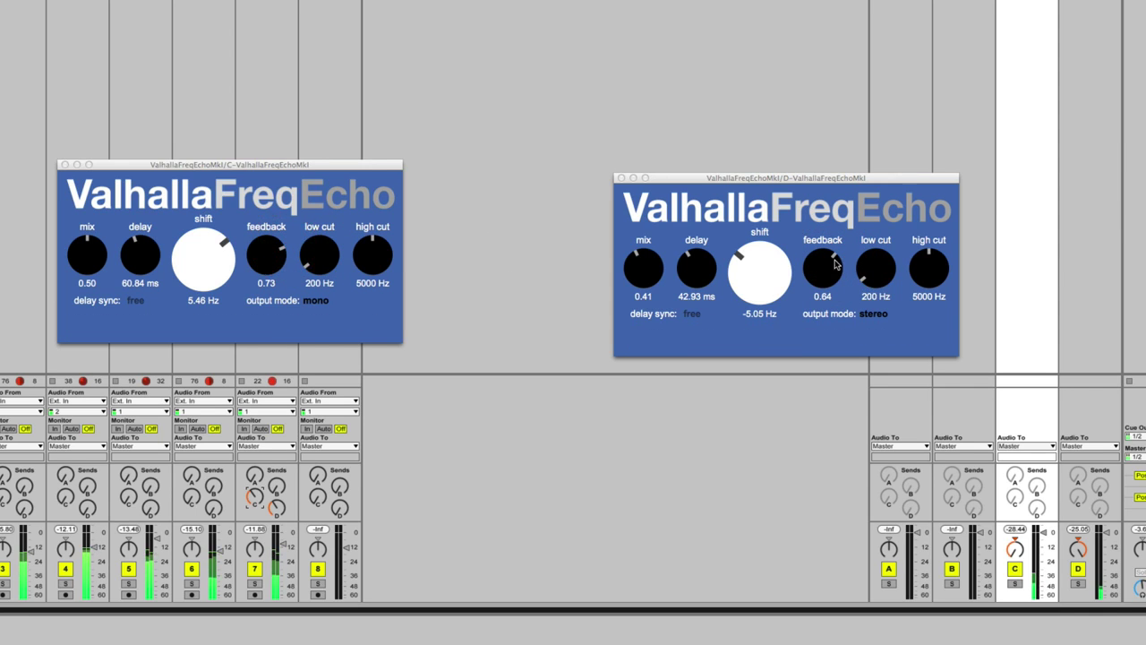
pyautogui.moveTo(180, 237); pyautogui.dragTo(173, 233)
pyautogui.moveTo(739, 258); pyautogui.dragTo(821, 244)
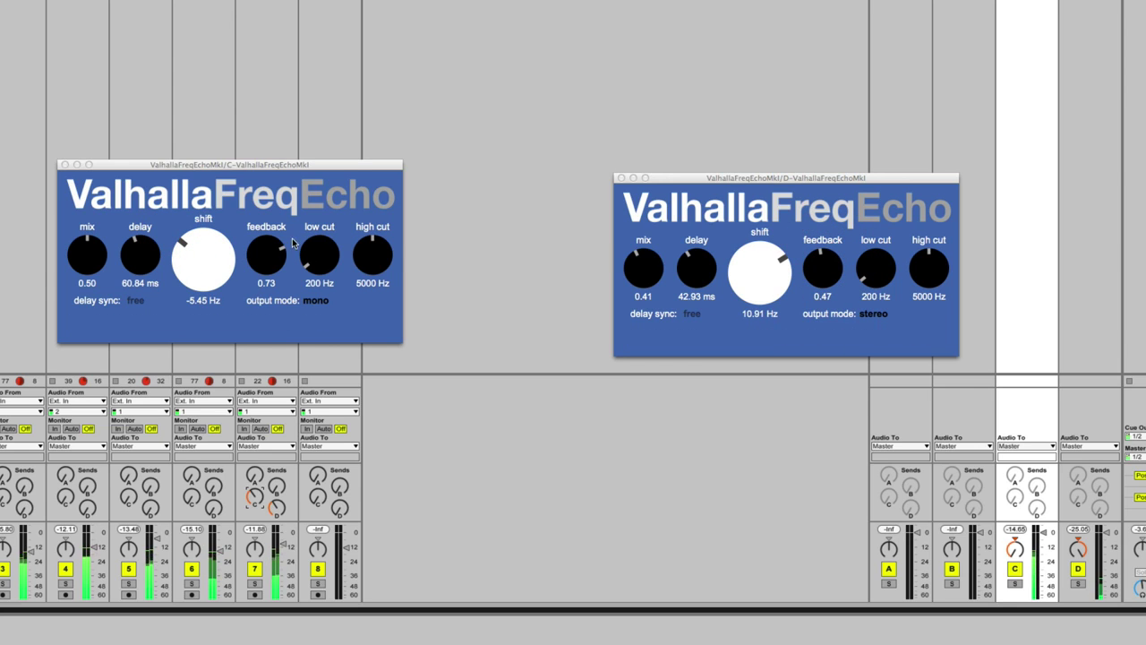
# Set return C's echo to 153.01 ms delay and 0.63 feedback, and return D's to 146.71 ms and 0.78.
pyautogui.moveTo(285, 248); pyautogui.dragTo(278, 237)
pyautogui.moveTo(135, 240); pyautogui.dragTo(153, 226)
pyautogui.moveTo(678, 261); pyautogui.dragTo(693, 247)
pyautogui.moveTo(823, 259); pyautogui.dragTo(819, 245)
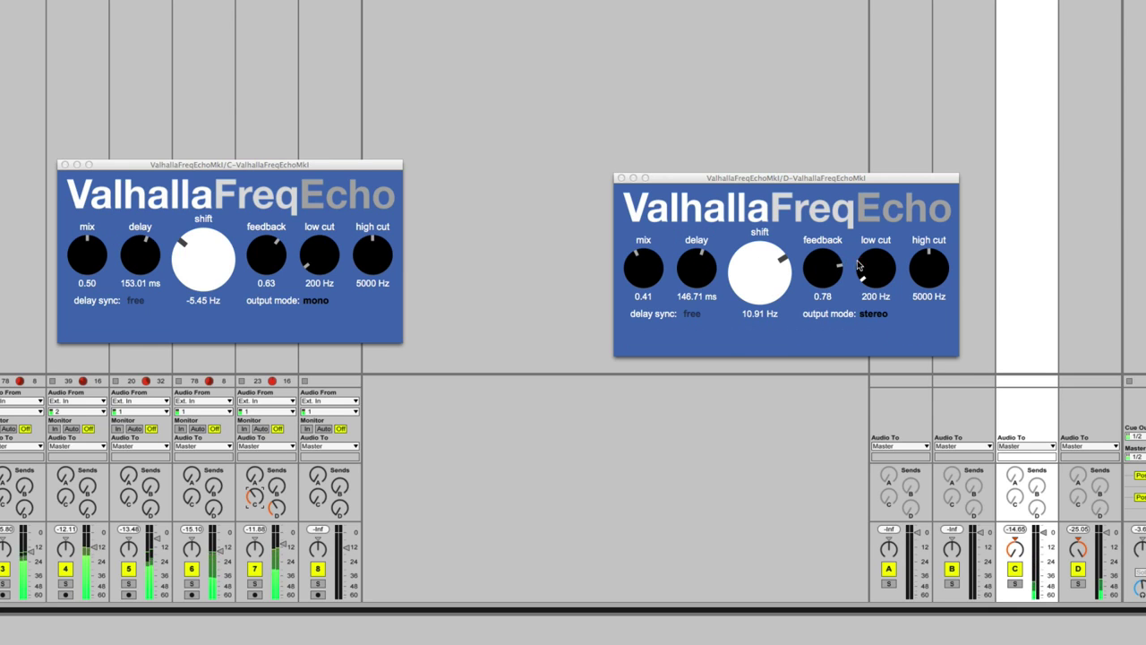
# Set return C's echo to 16.77 ms delay and 0.65 feedback, and return D's to 18.05 ms and 0.66.
pyautogui.moveTo(709, 261); pyautogui.dragTo(669, 256)
pyautogui.moveTo(147, 238); pyautogui.dragTo(122, 242)
pyautogui.moveTo(824, 269)
pyautogui.mouseDown()
pyautogui.moveTo(827, 256)
pyautogui.moveTo(811, 261)
pyautogui.mouseUp()
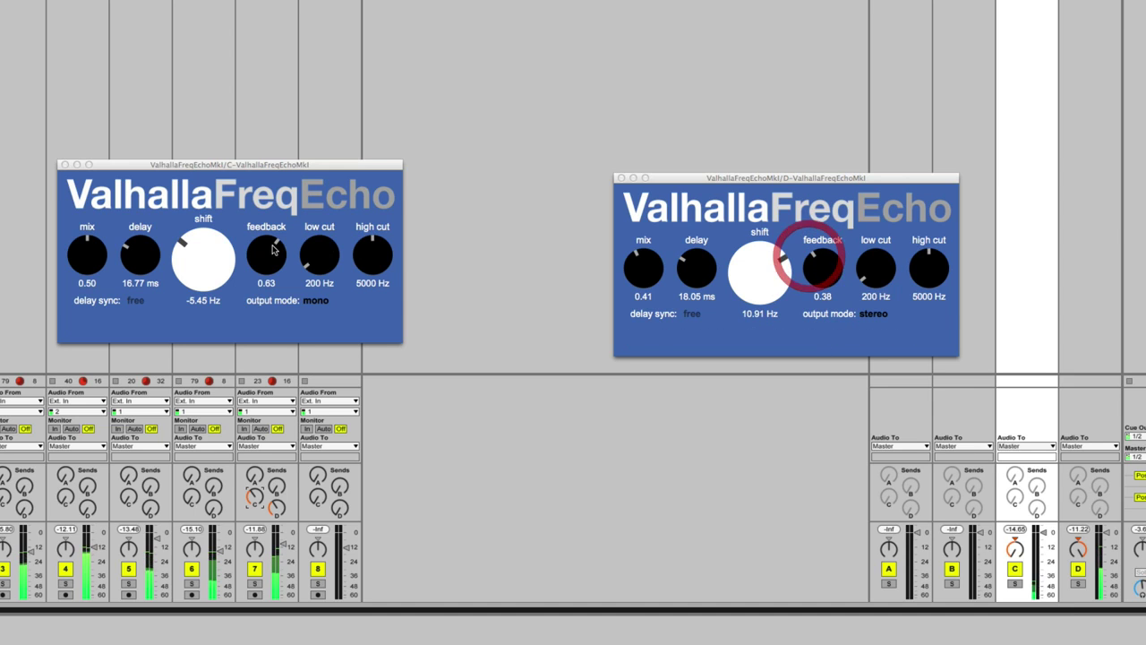
pyautogui.moveTo(273, 246); pyautogui.dragTo(290, 231)
pyautogui.moveTo(827, 262); pyautogui.dragTo(835, 251)
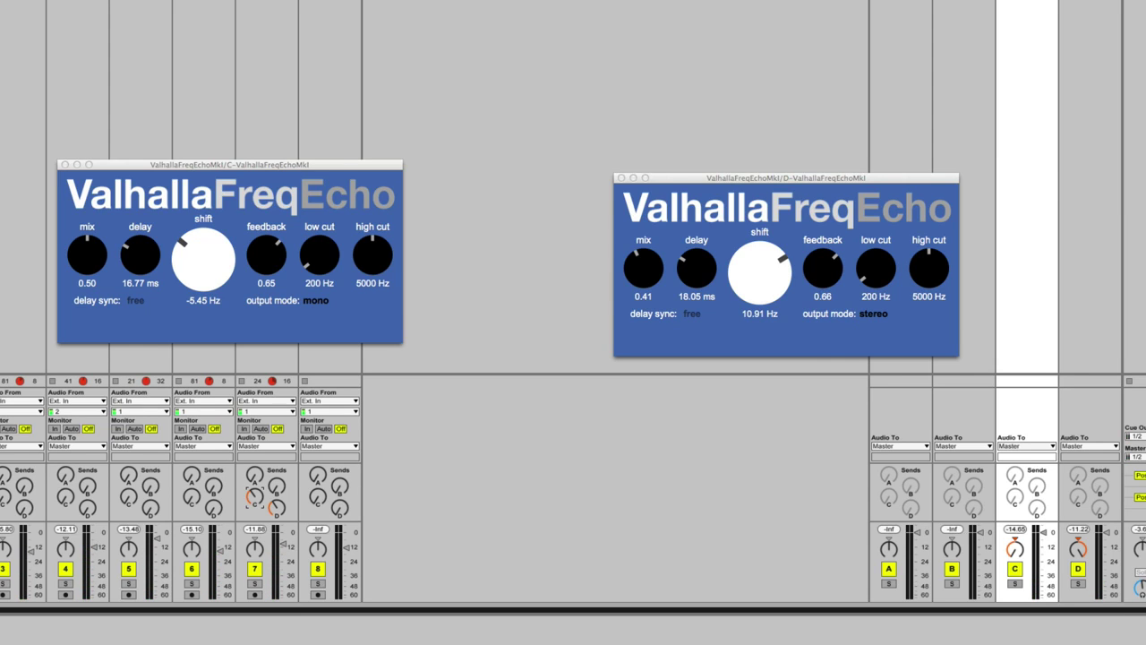
# Close both echo windows and launch the SQL - Obstacles clip on track 8.
pyautogui.click(65, 166)
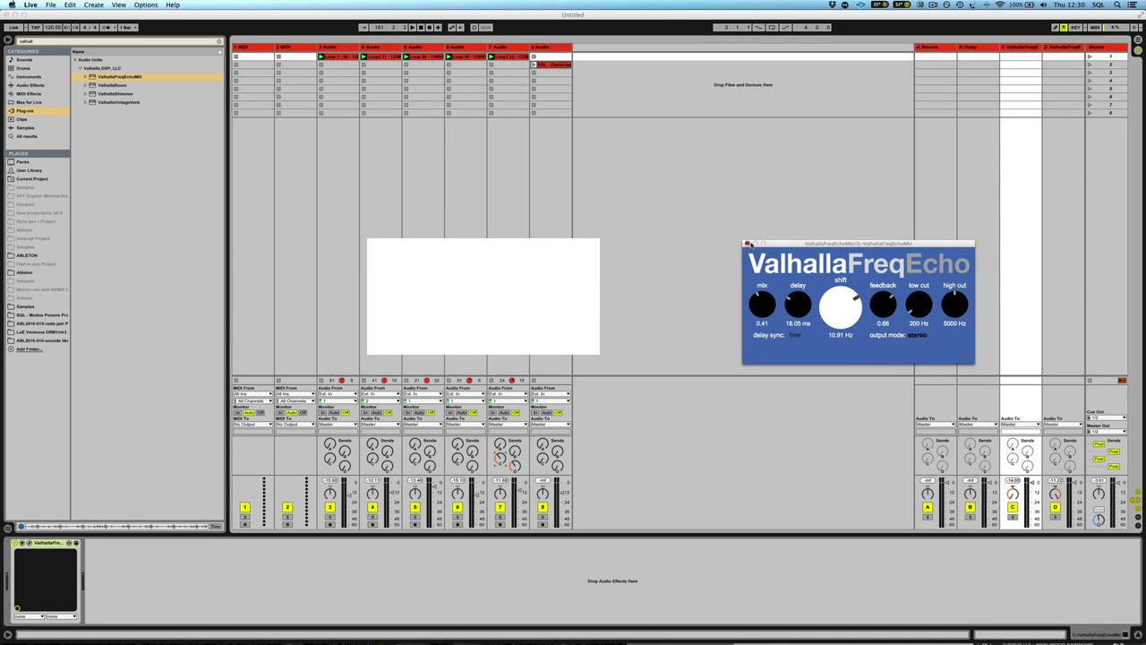
pyautogui.click(748, 243)
pyautogui.click(550, 66)
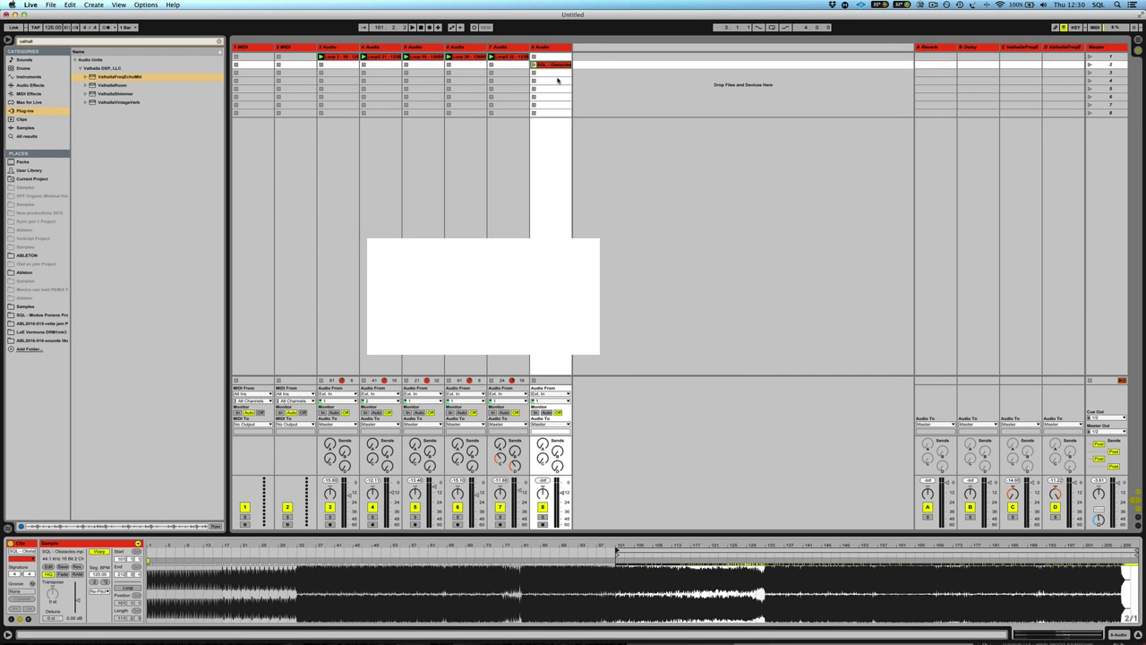
pyautogui.press('Tab')
pyautogui.press('Tab')
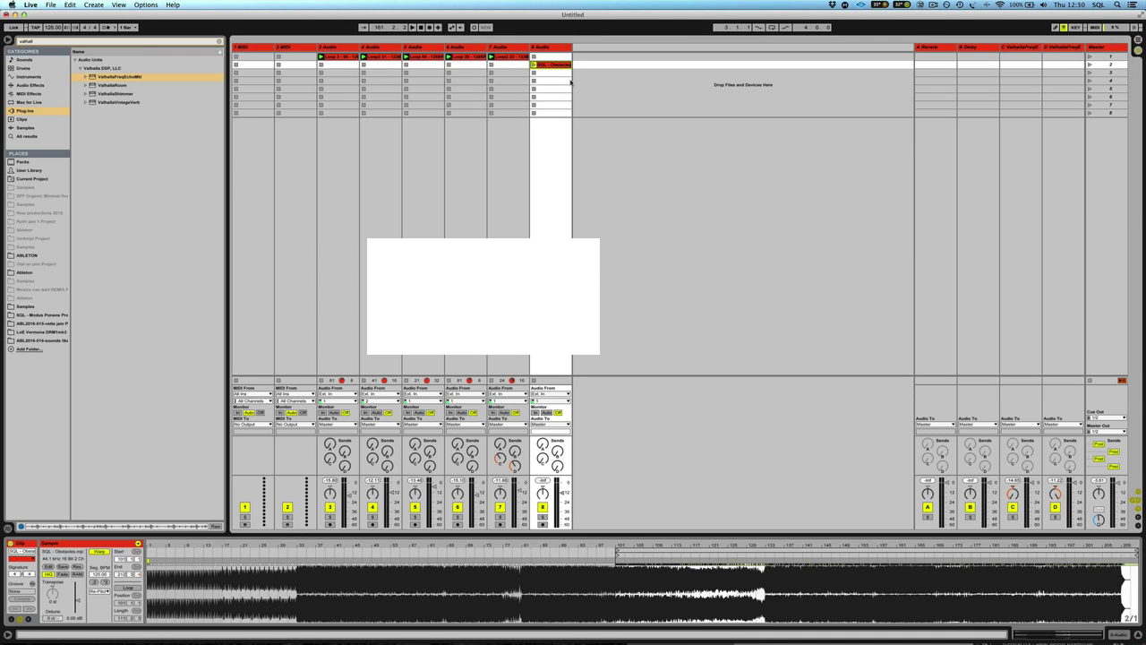
pyautogui.click(547, 57)
pyautogui.click(545, 63)
pyautogui.click(533, 65)
# Check the Arrangement View, return to Session View and relaunch the SQL - Obstacles clip on track 8.
pyautogui.press('Tab')
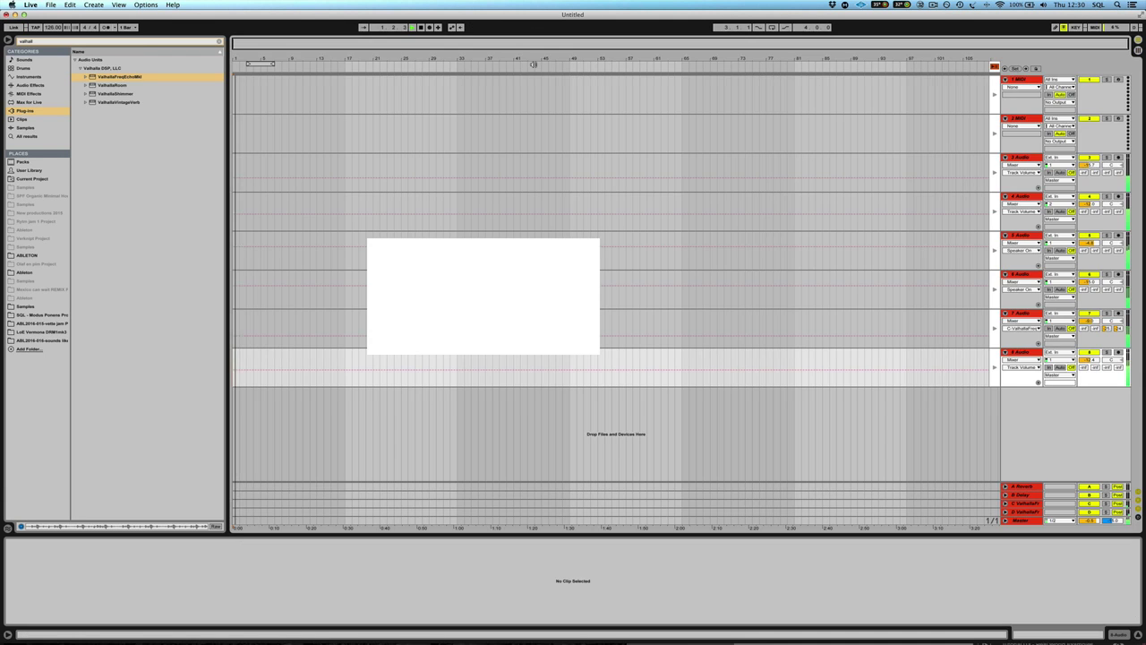
pyautogui.press('Tab')
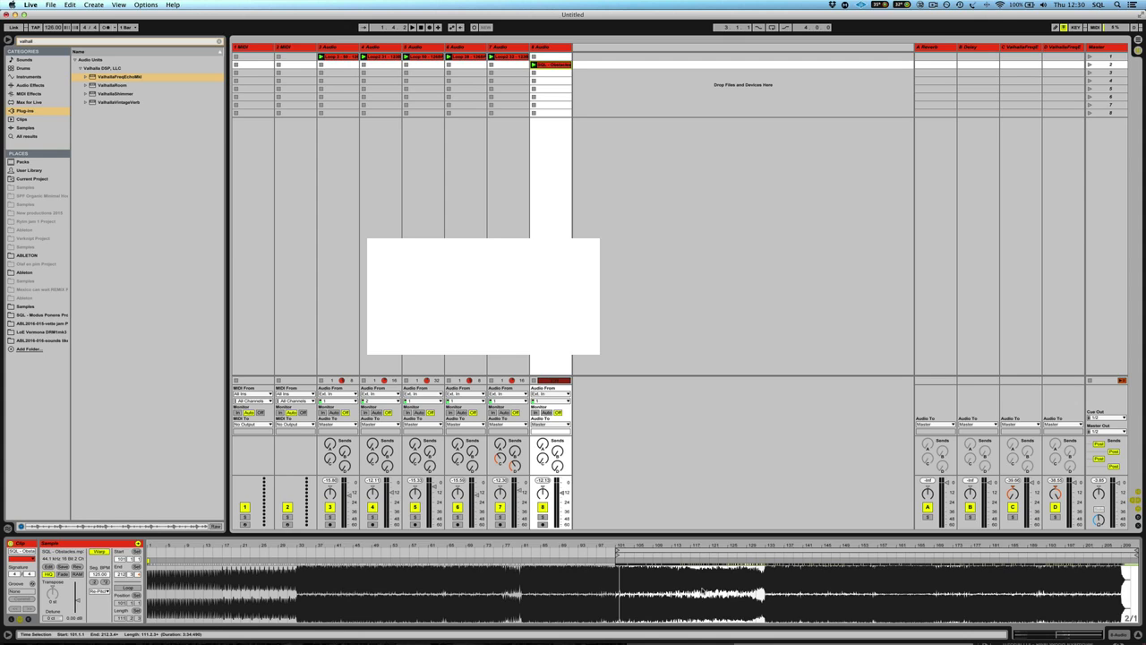
pyautogui.click(552, 63)
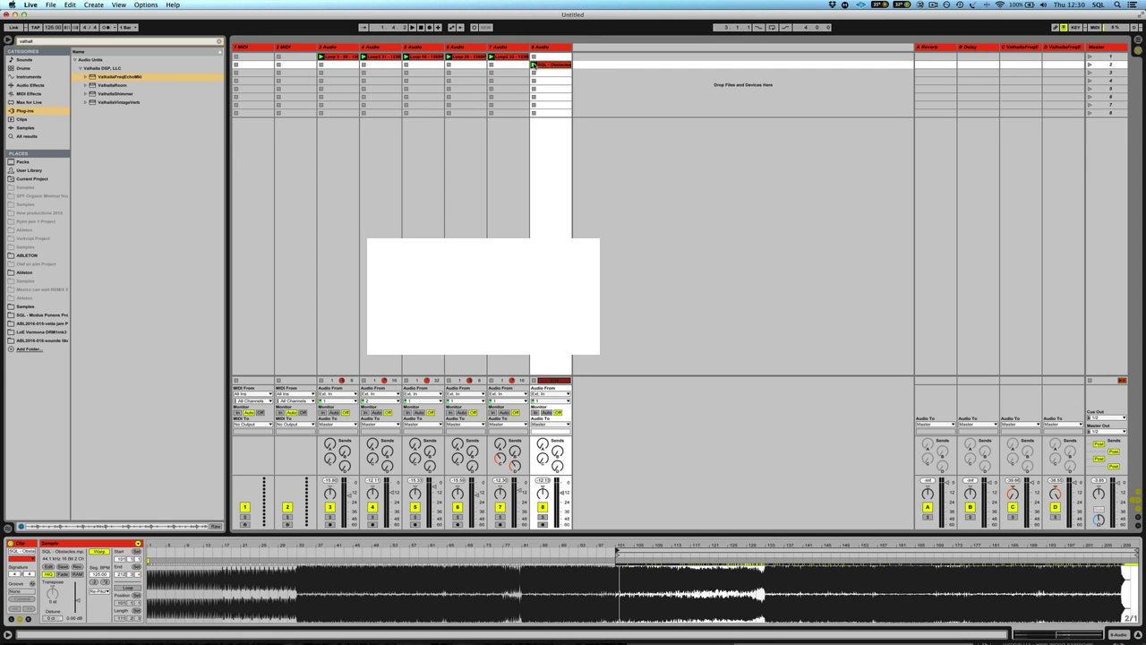
pyautogui.click(533, 64)
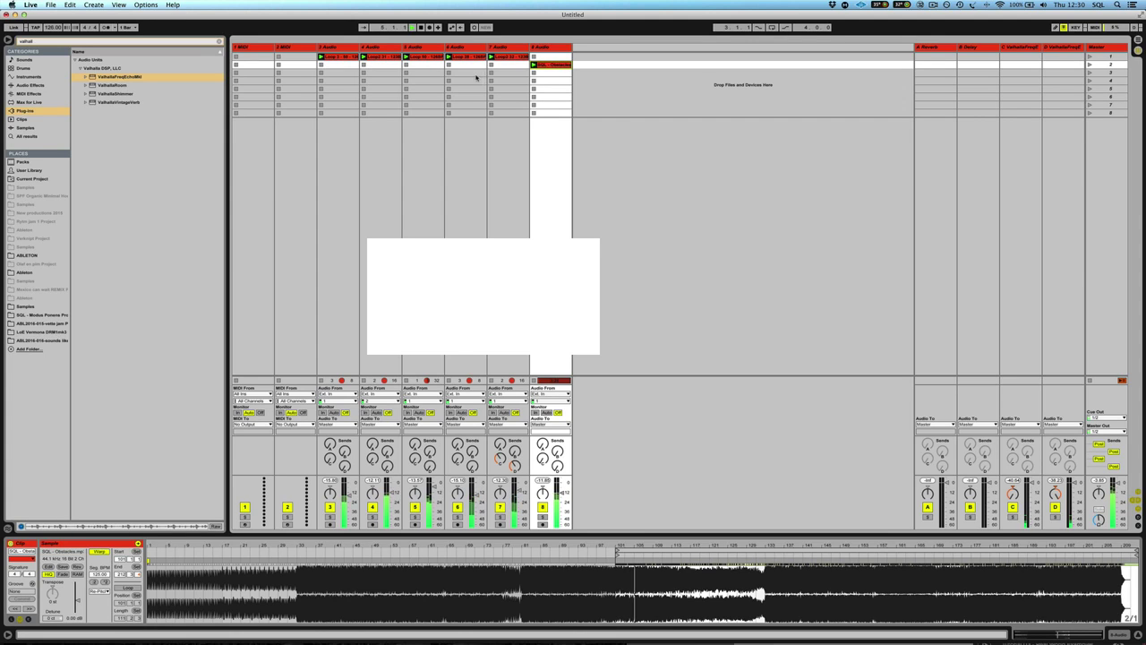
# Mute audio tracks 3 to 7, leaving only track 8 sounding.
pyautogui.click(500, 507)
pyautogui.click(457, 507)
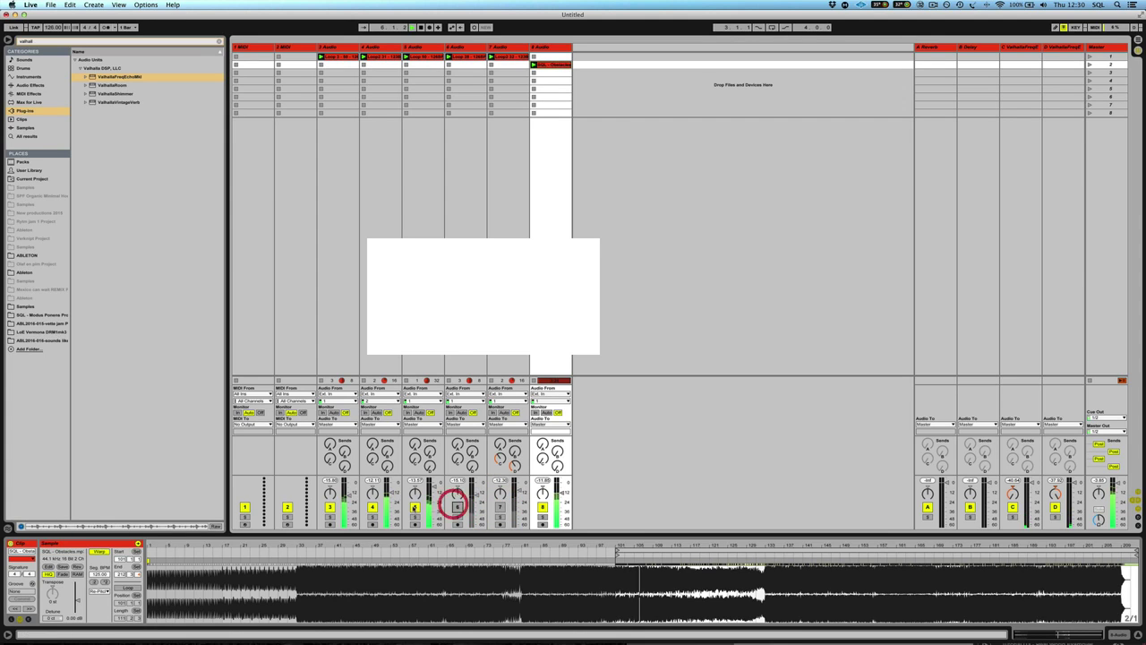
pyautogui.click(372, 507)
pyautogui.click(329, 506)
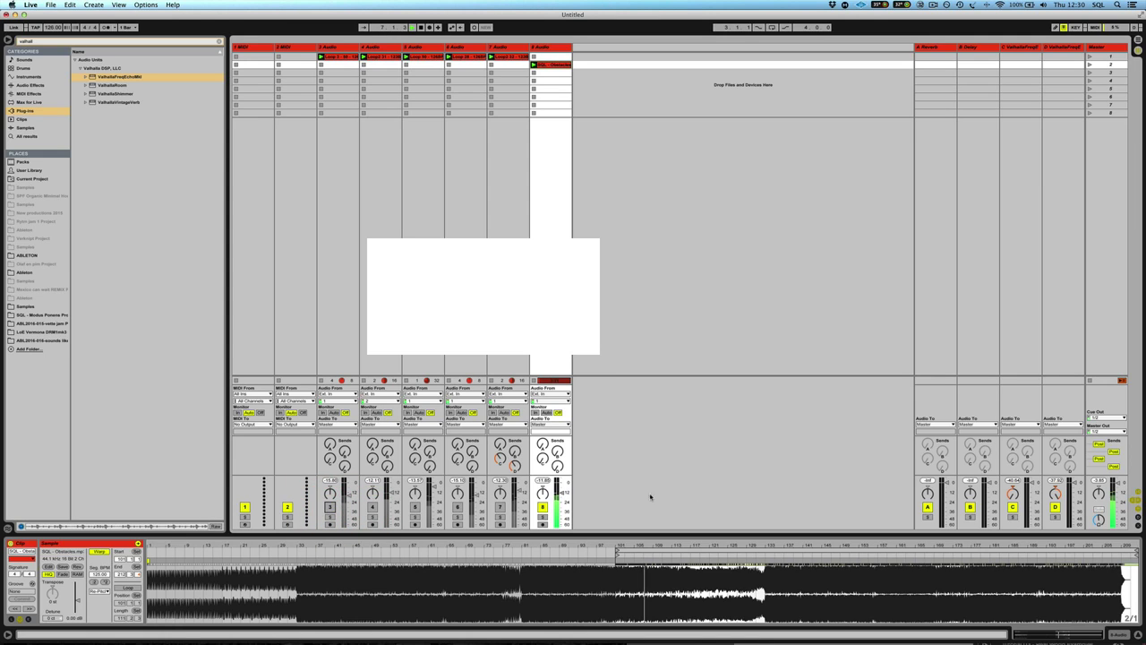
# Adjust track 8's volume, bringing it down to -26.4 dB.
pyautogui.moveTo(561, 493); pyautogui.dragTo(560, 488)
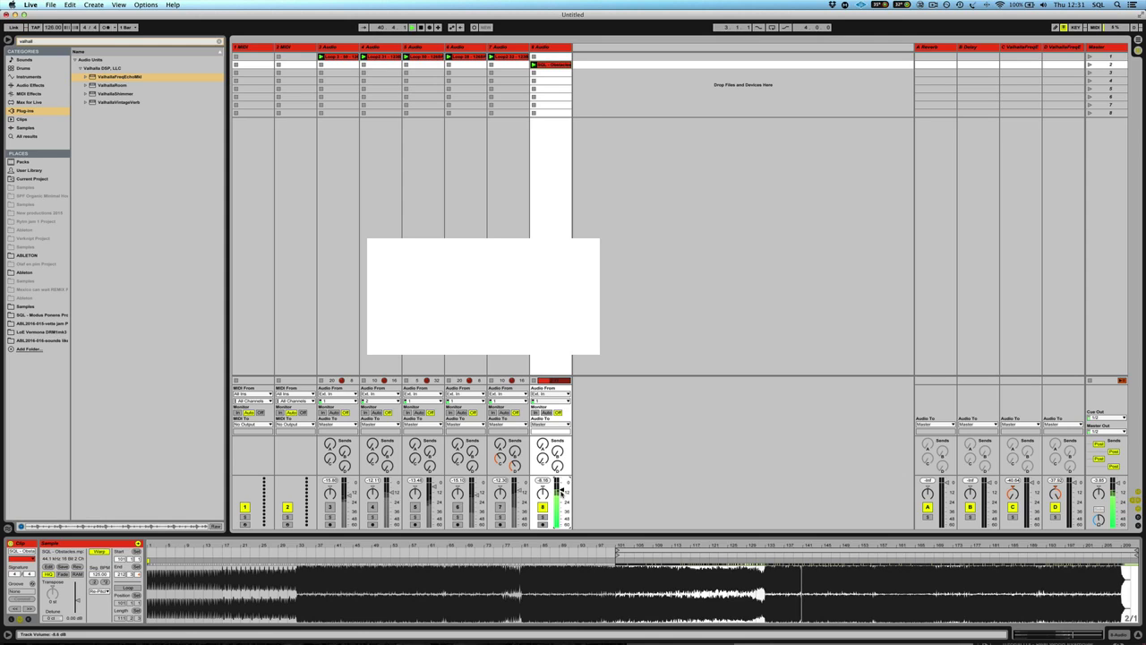
pyautogui.moveTo(561, 491); pyautogui.dragTo(561, 504)
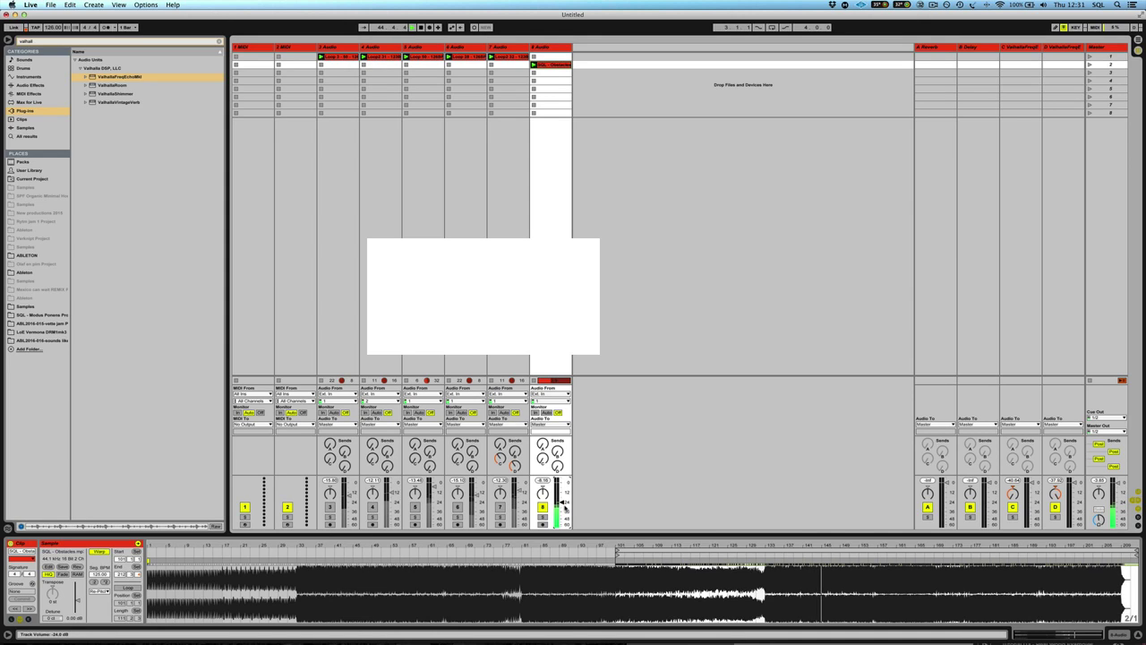
pyautogui.moveTo(564, 507); pyautogui.dragTo(562, 509)
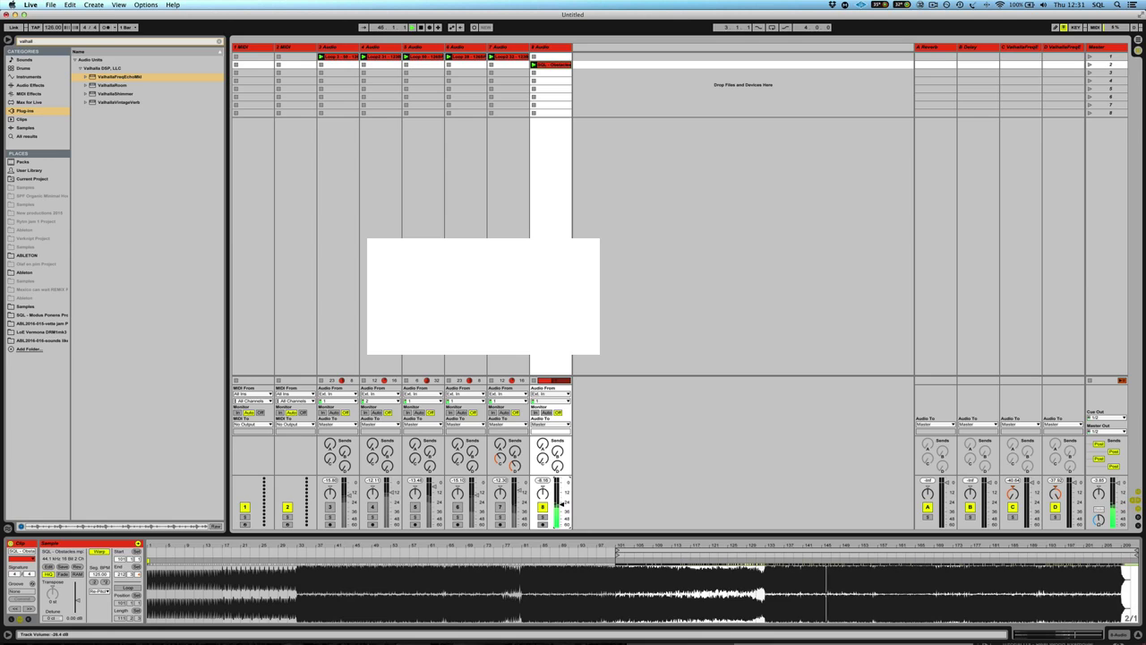